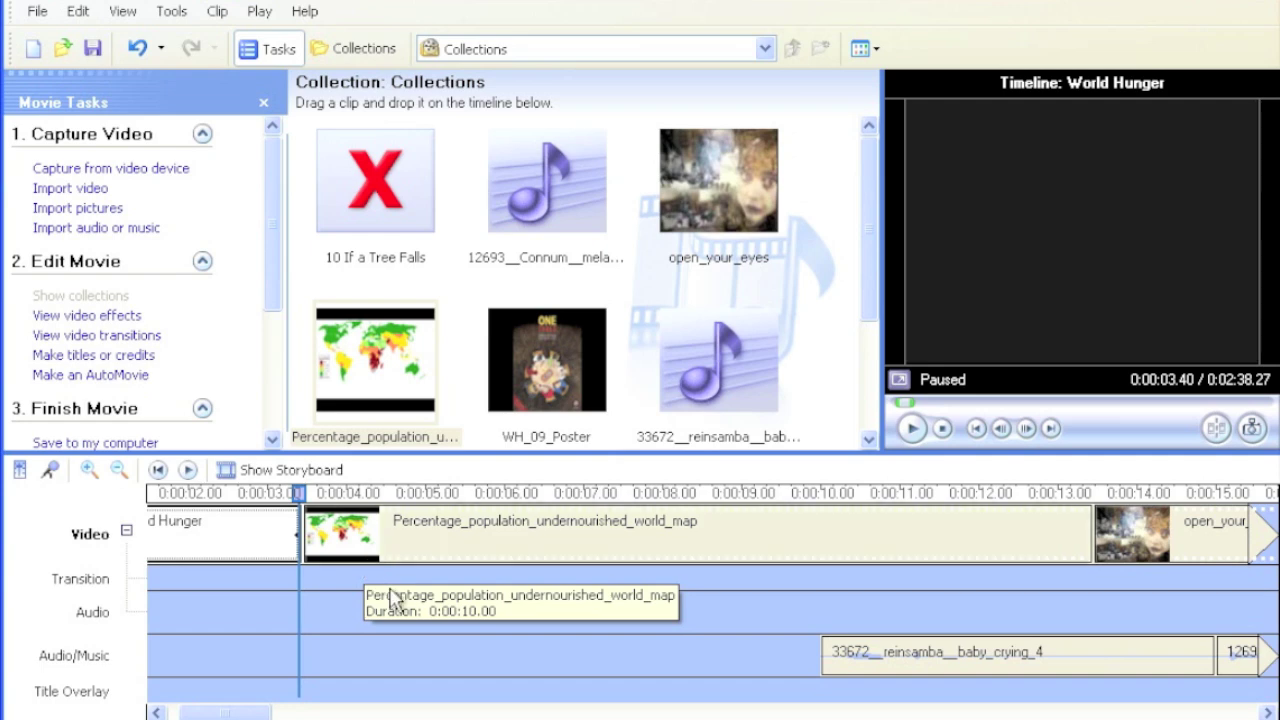
Select the world map clip on the timeline after a quick look at the World Hunger title clip.
left_click(557, 553)
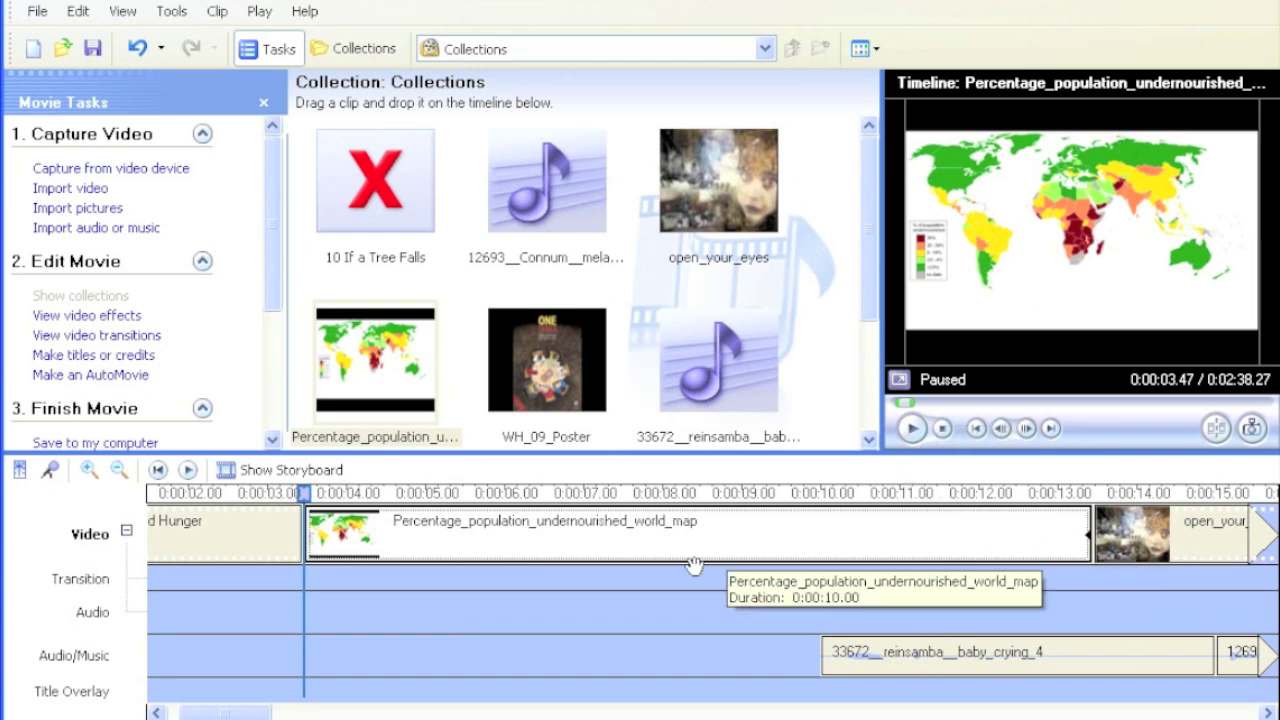
left_click(249, 543)
left_click(483, 547)
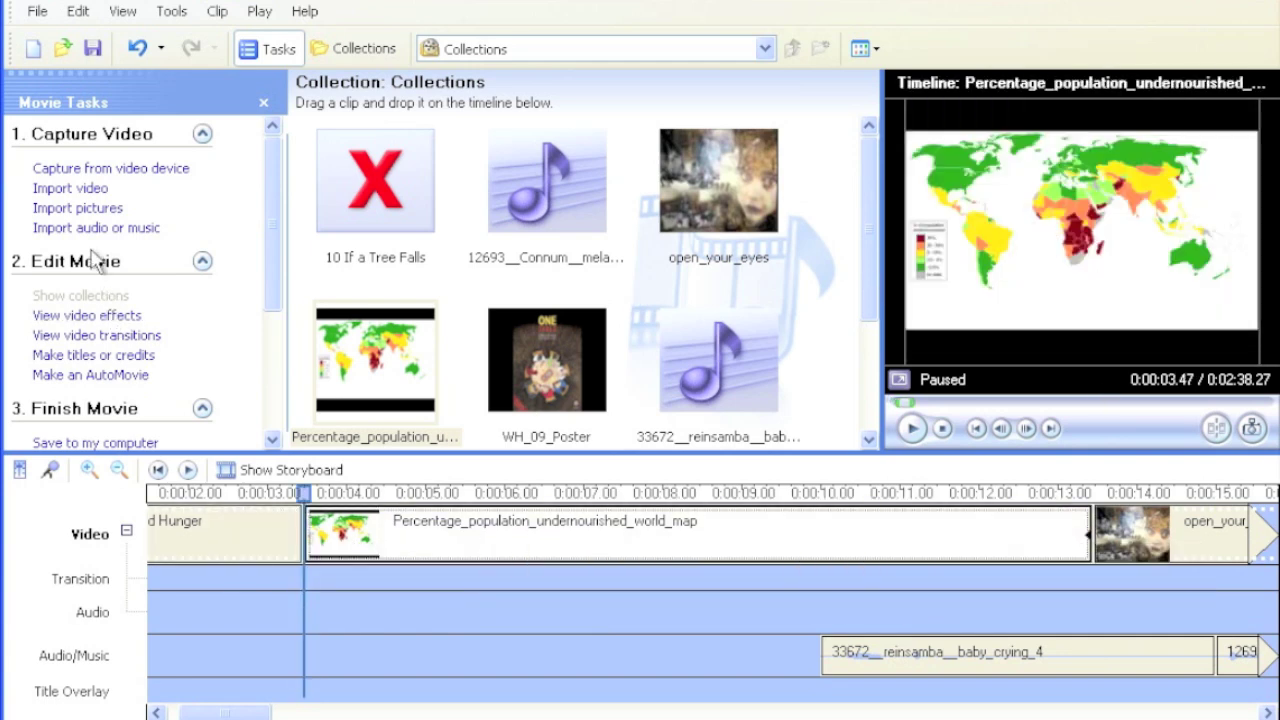
Create a title on the selected map clip reading 'World Hunger Across the Globe'.
left_click(92, 356)
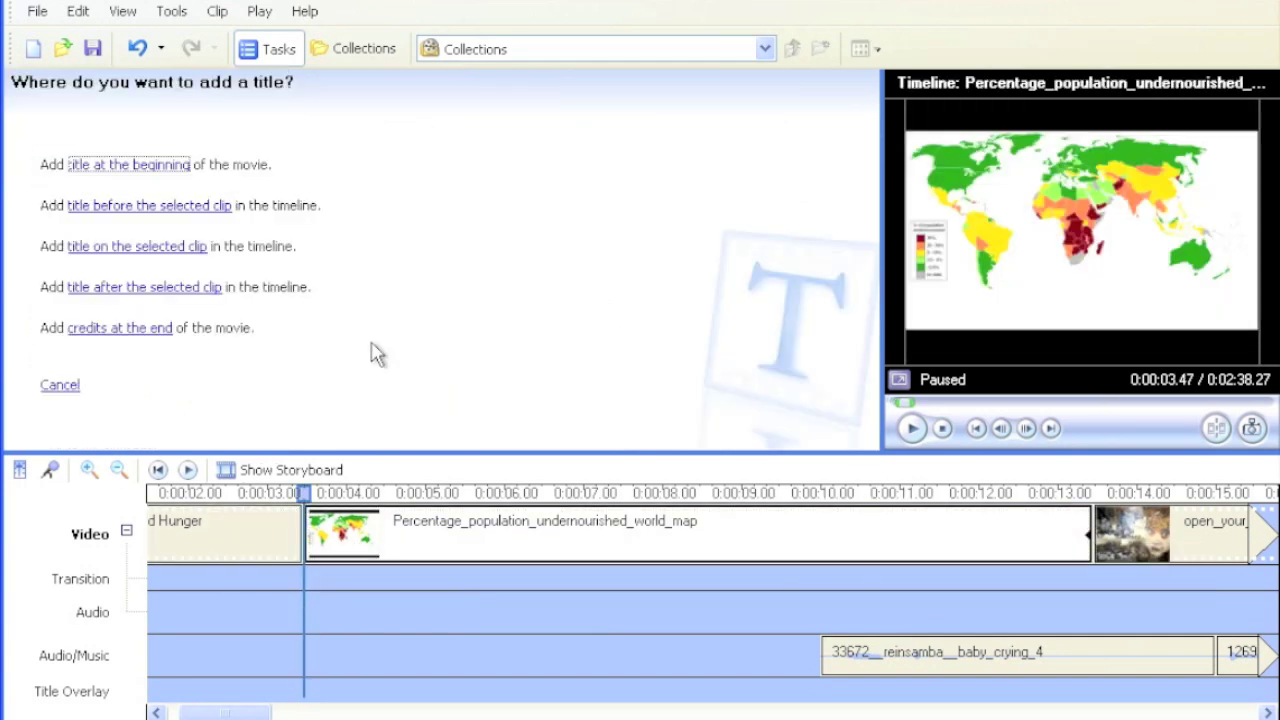
left_click(120, 249)
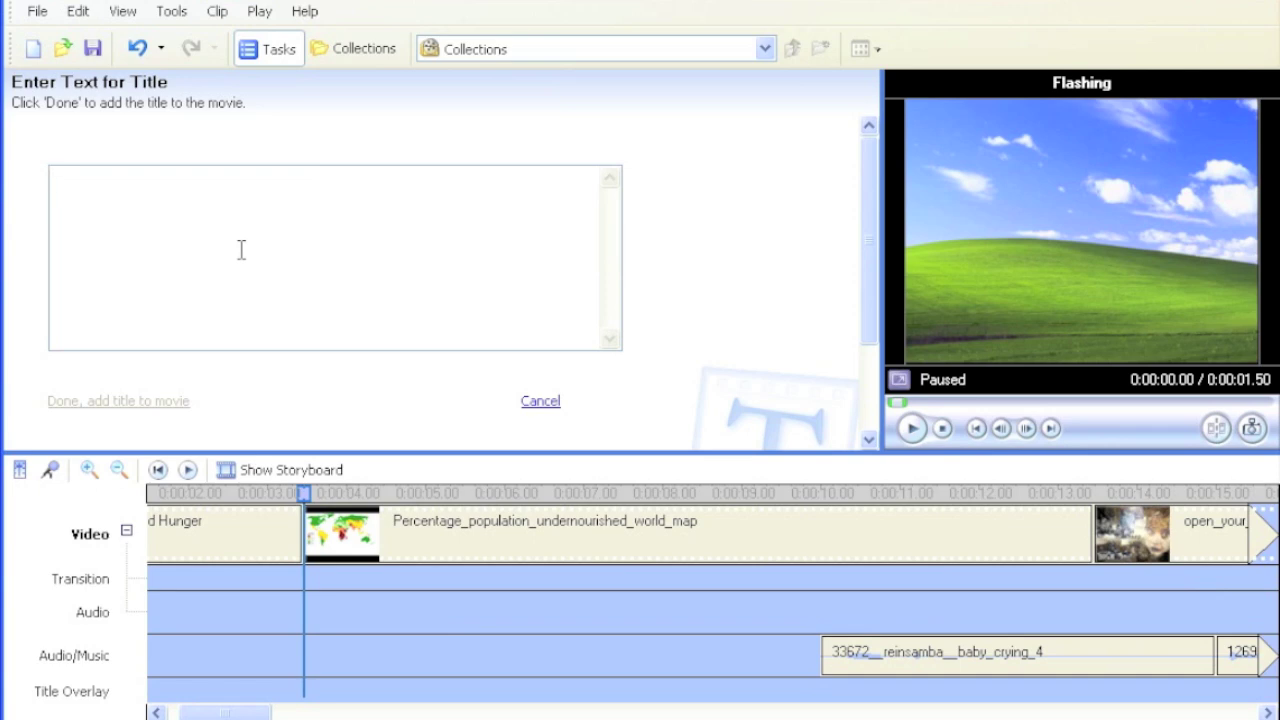
type("World Hunger")
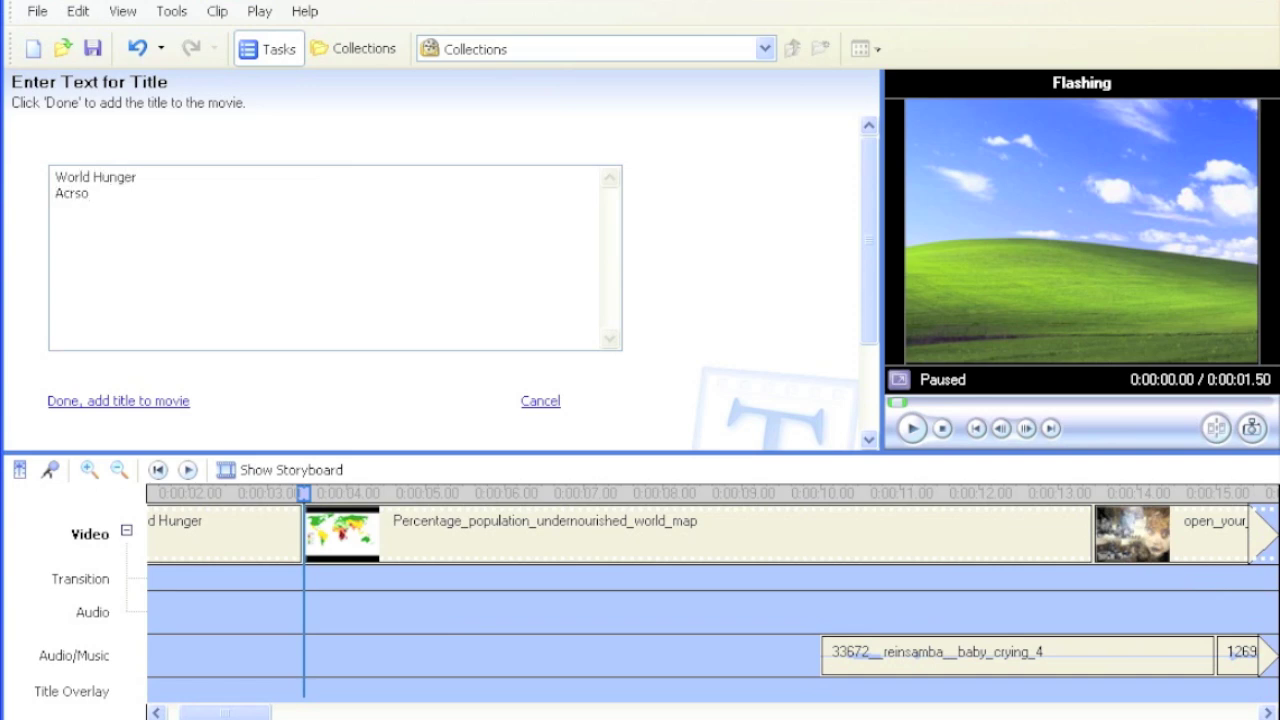
key("BackSpace")
key("BackSpace")
key("BackSpace")
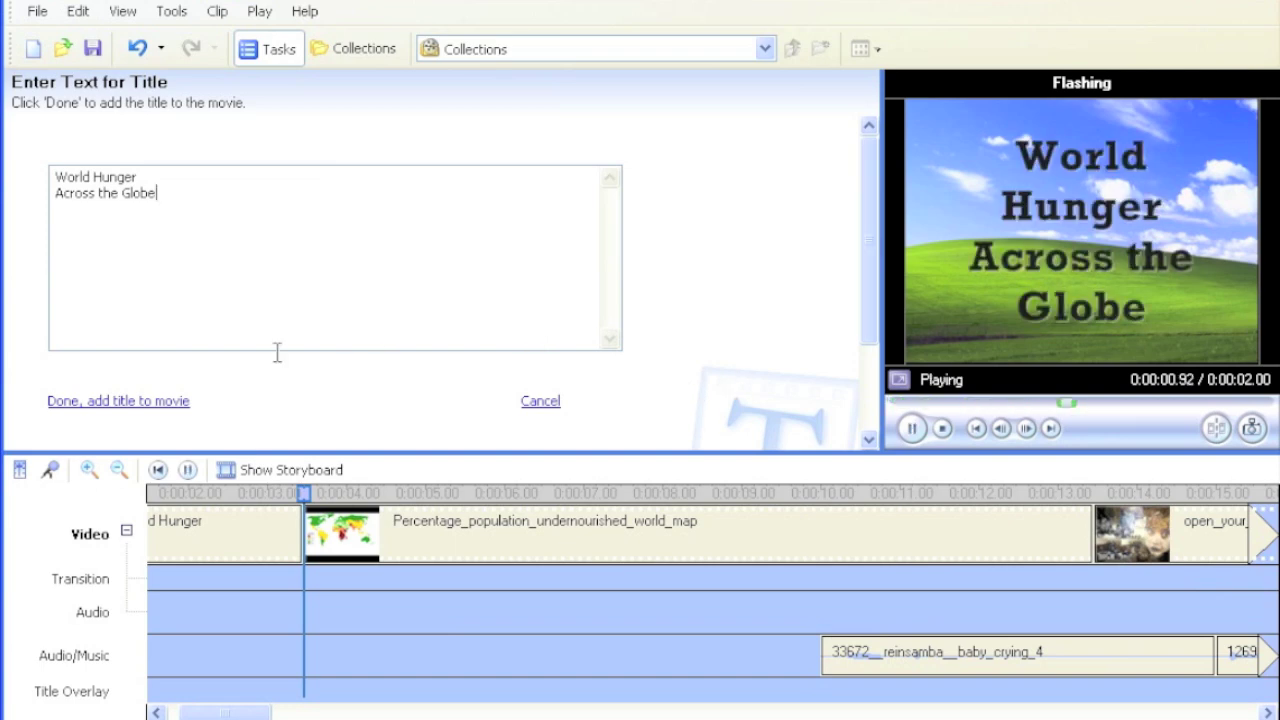
left_click_drag(869, 266, 871, 352)
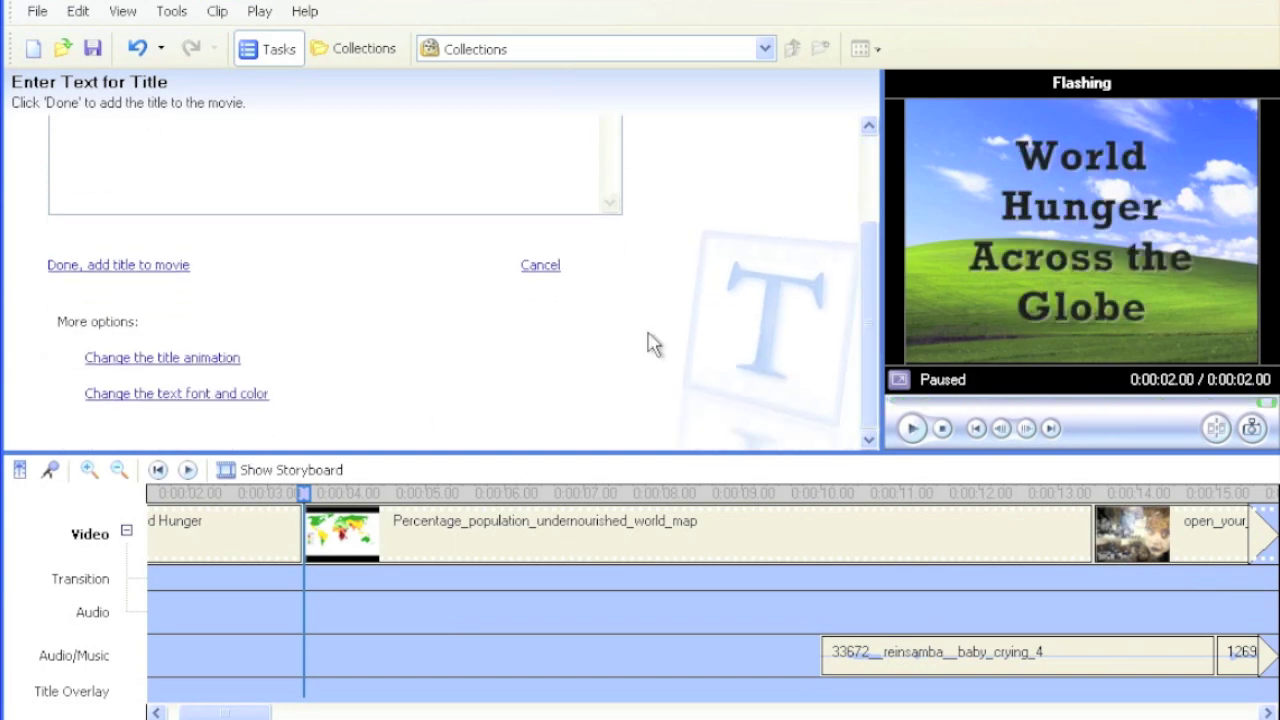
Give the title the Zoom, Out animation after briefly trying Zoom, In.
left_click(166, 358)
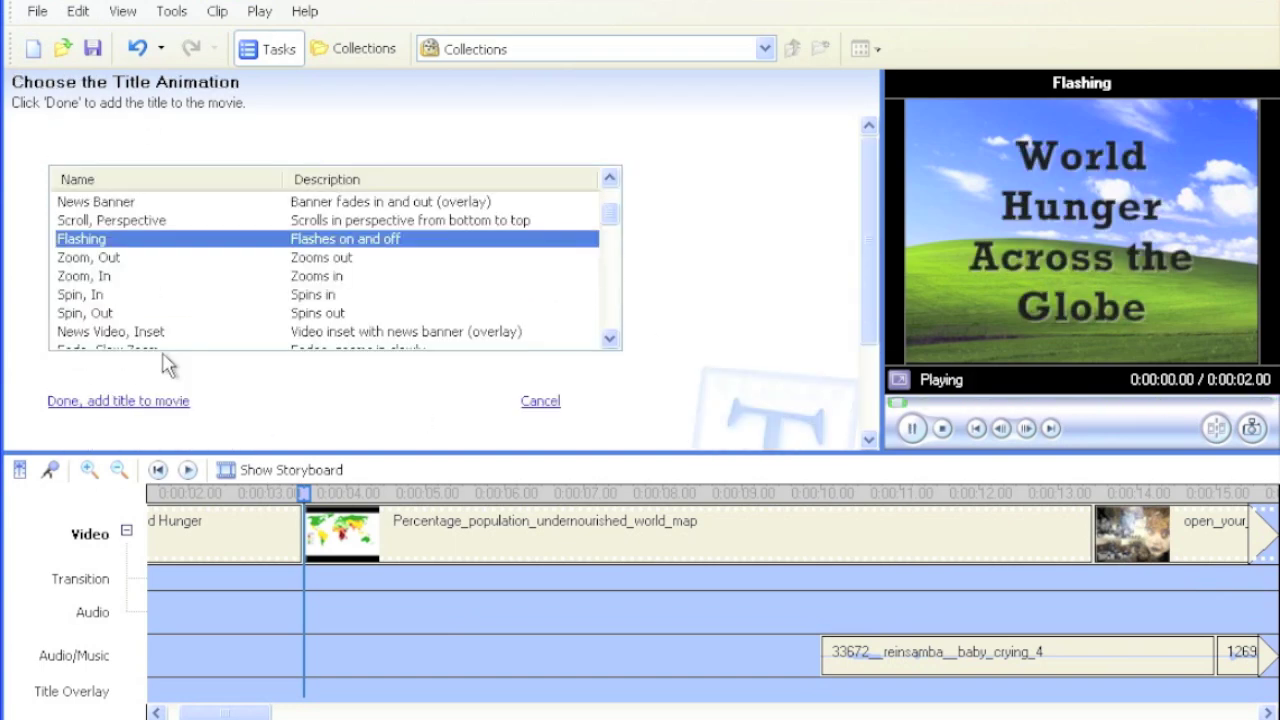
left_click(348, 259)
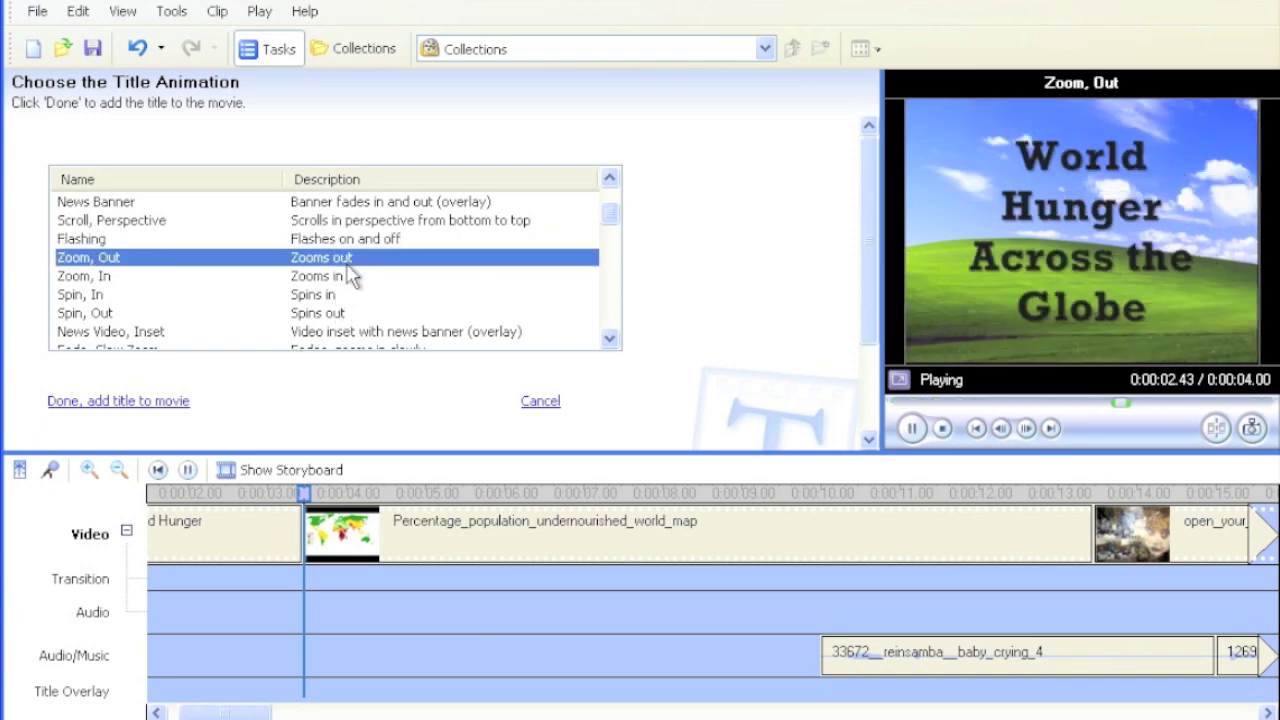
left_click(343, 277)
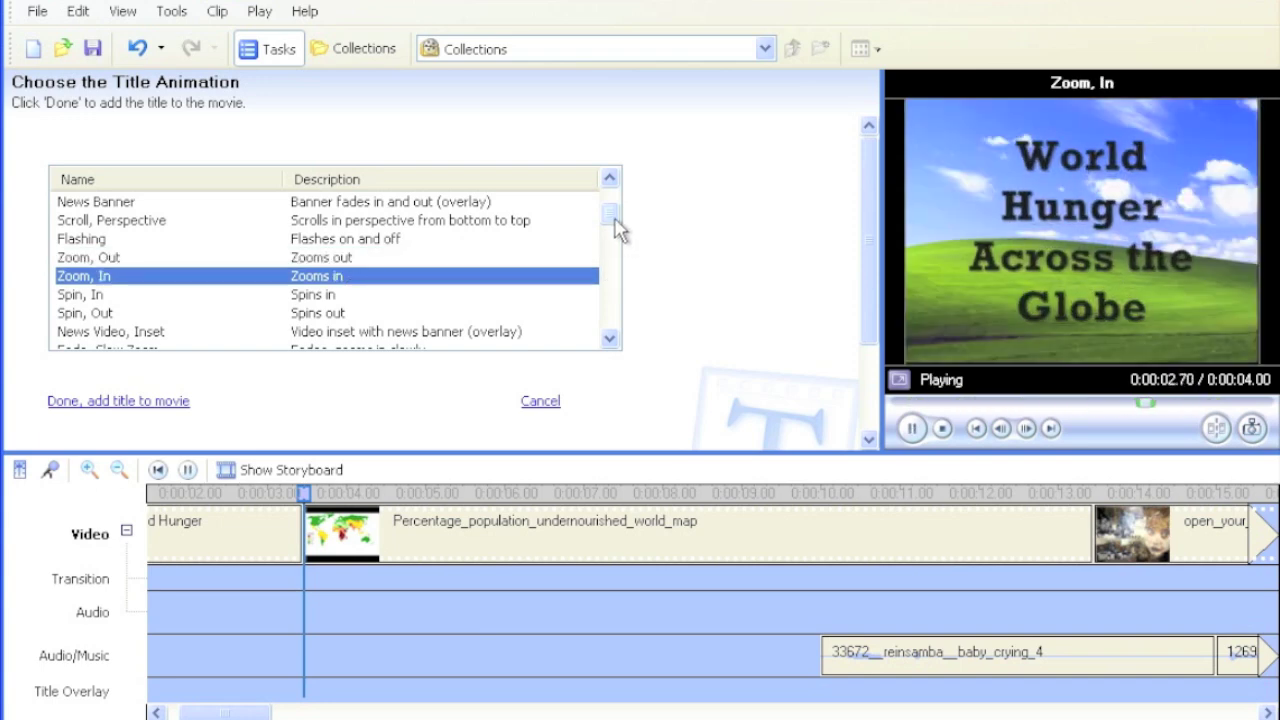
scroll(616, 229, "down", 1)
left_click(334, 232)
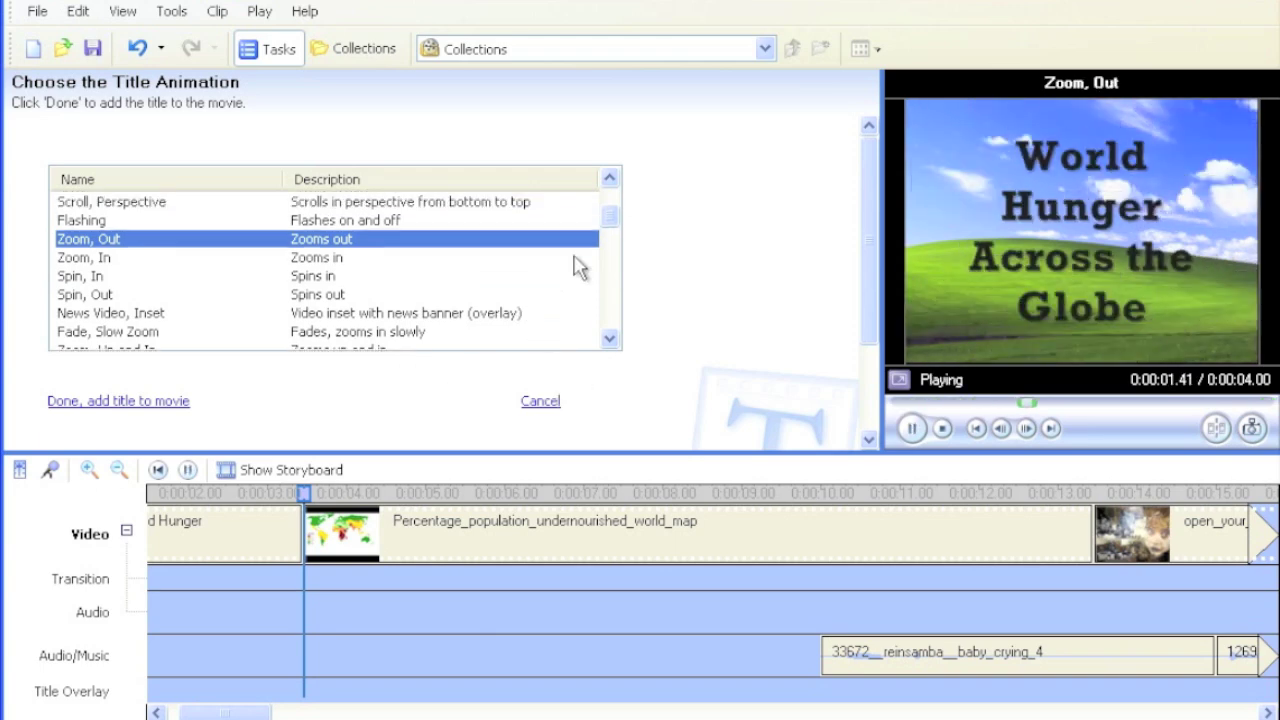
left_click_drag(866, 270, 867, 358)
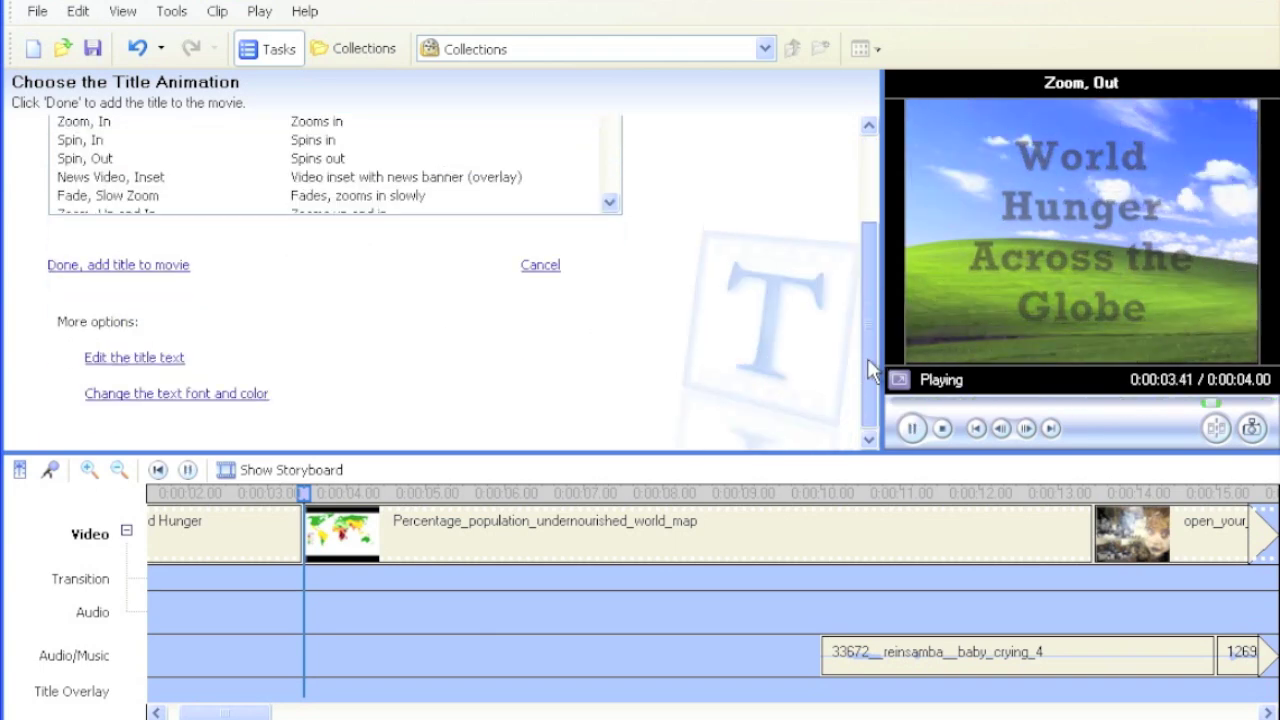
left_click(241, 395)
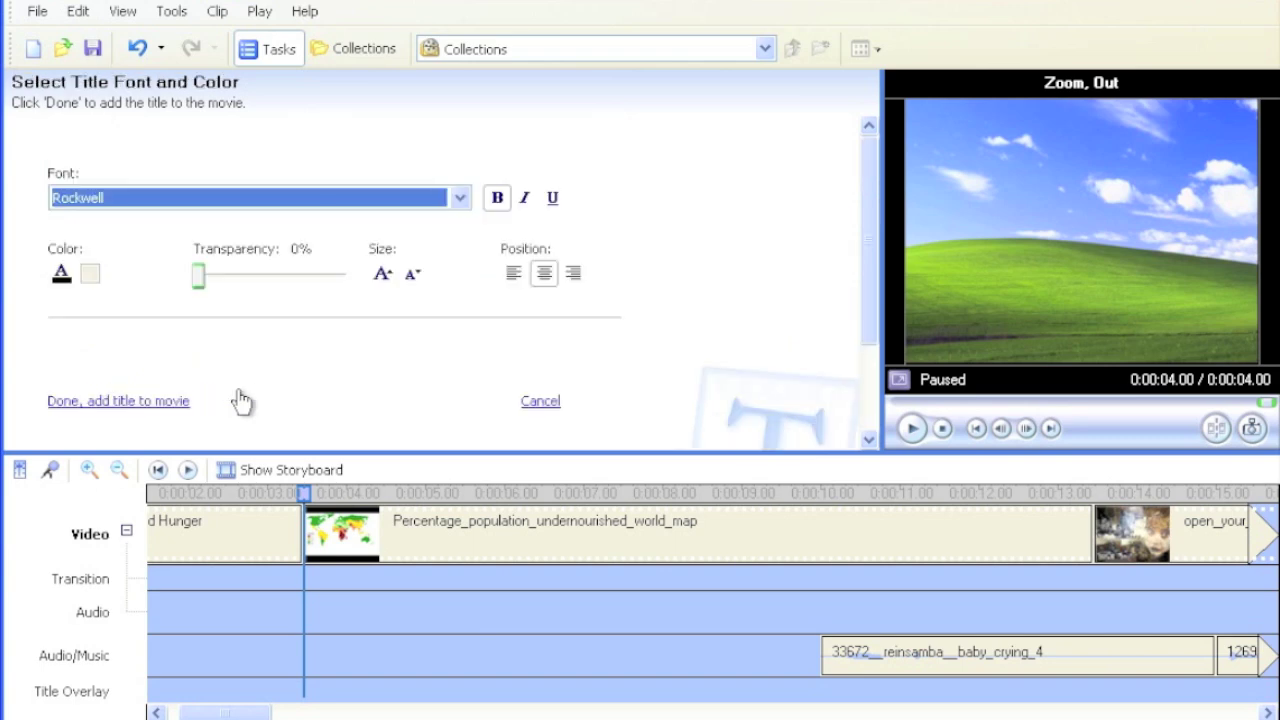
Make the title text slightly smaller and set its colour to black instead of dark green.
left_click(61, 274)
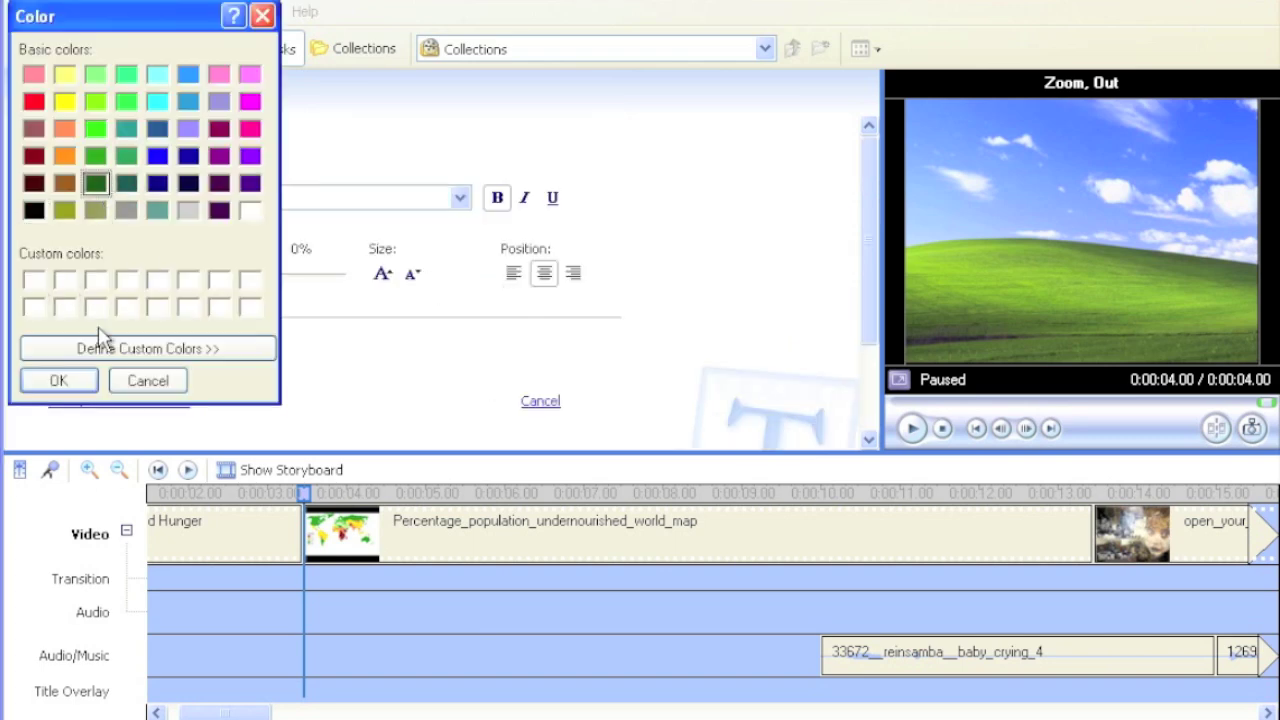
left_click(58, 381)
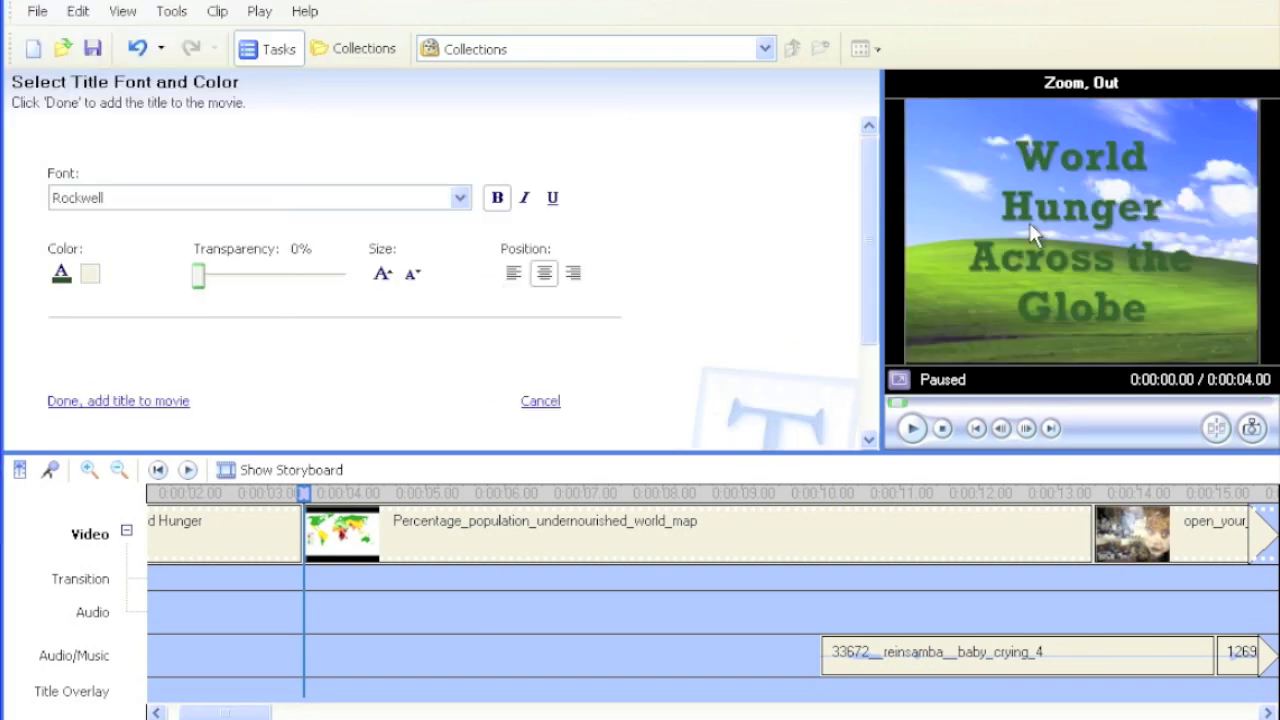
left_click(411, 275)
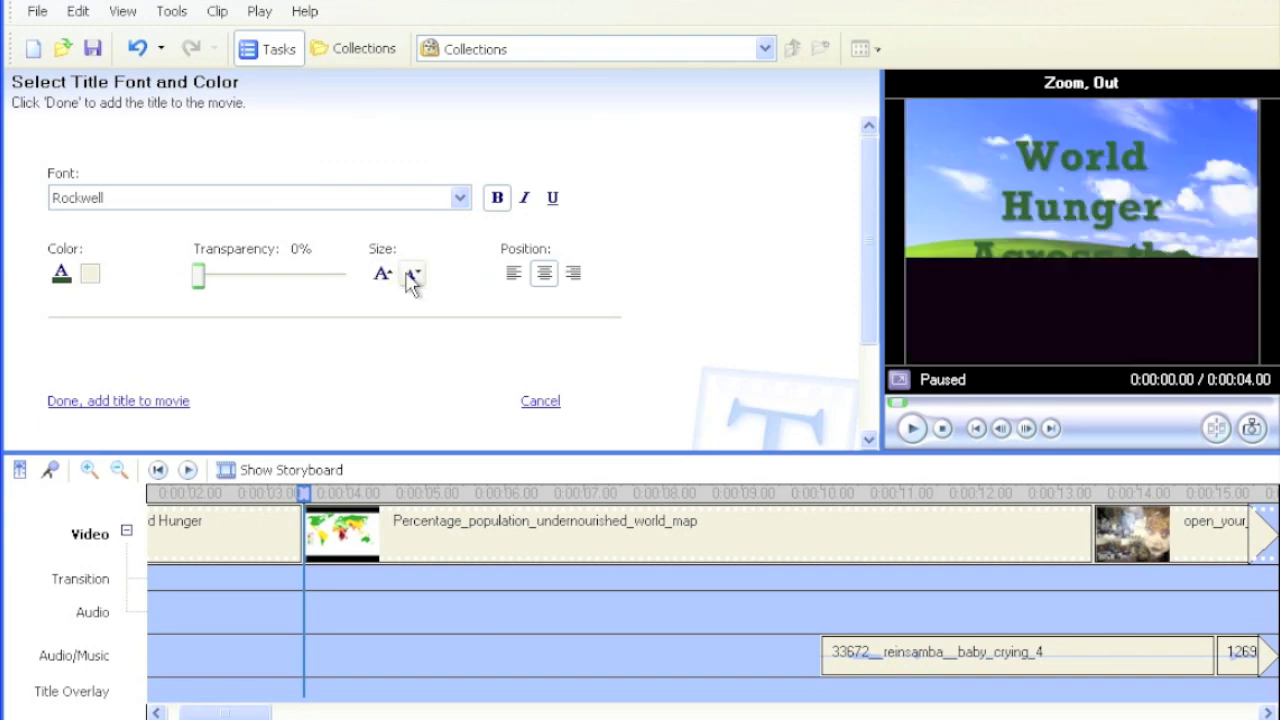
left_click(80, 278)
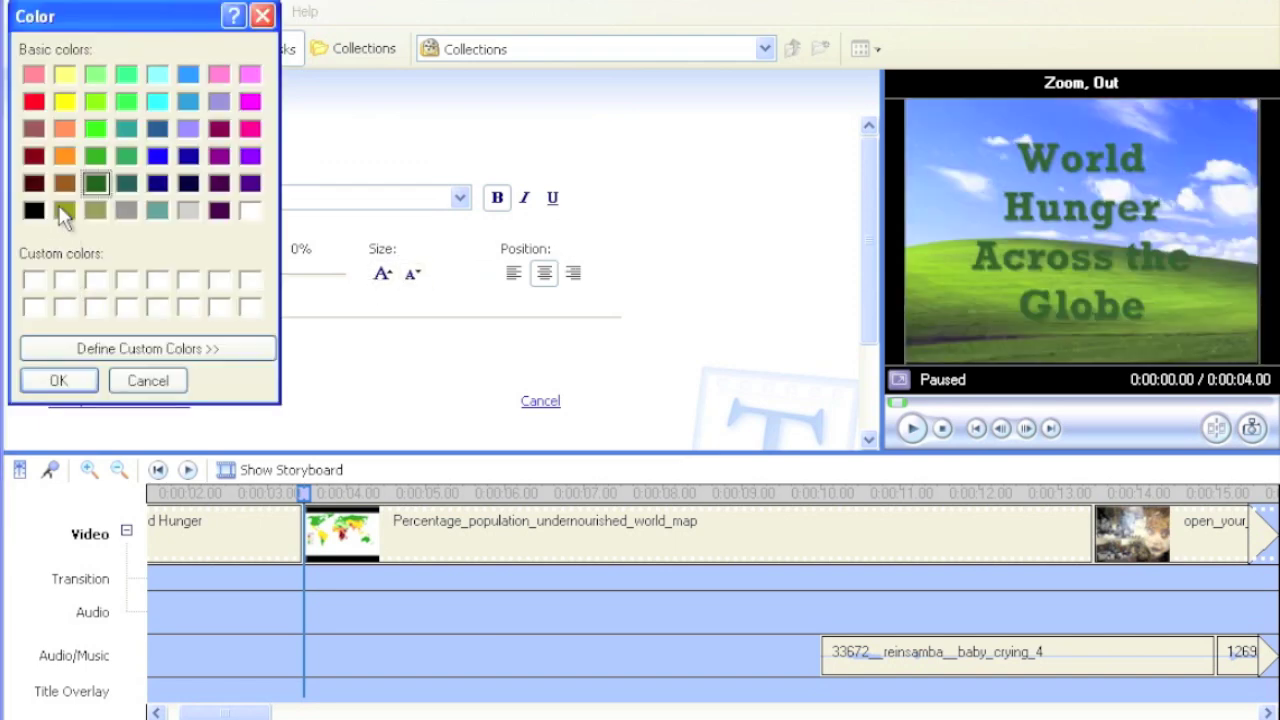
left_click(35, 211)
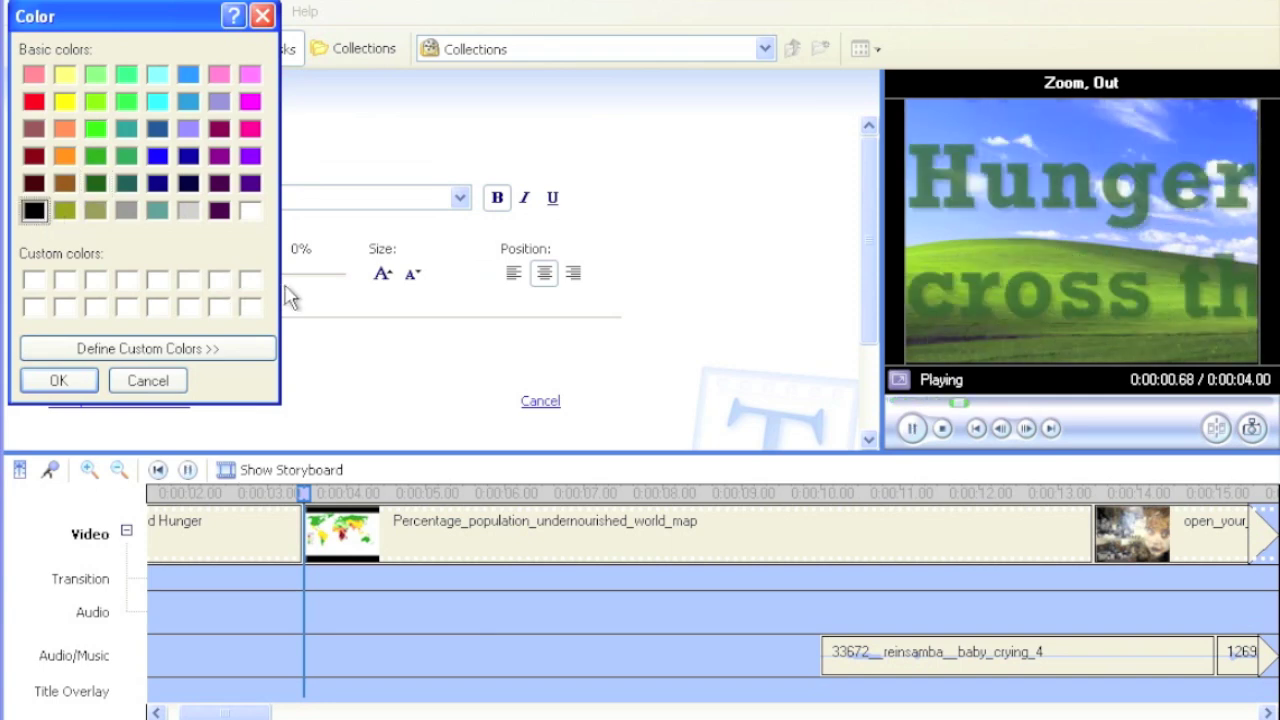
left_click(59, 381)
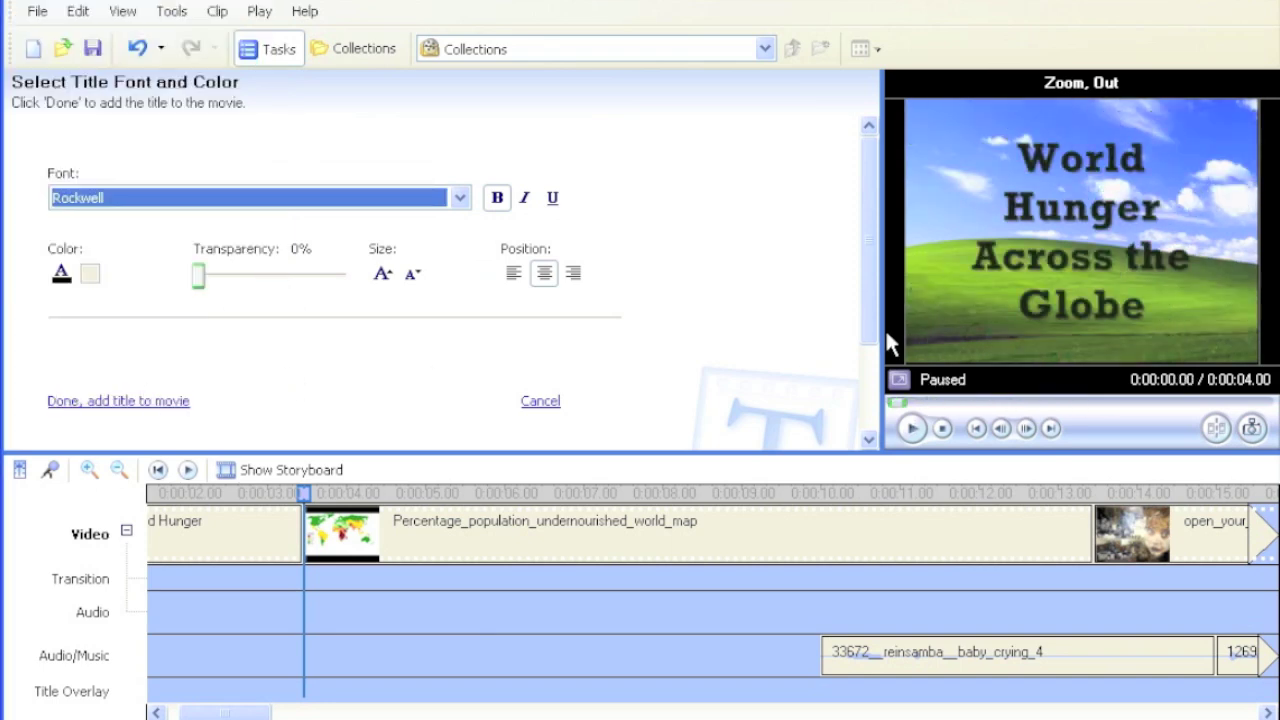
left_click_drag(872, 334, 874, 388)
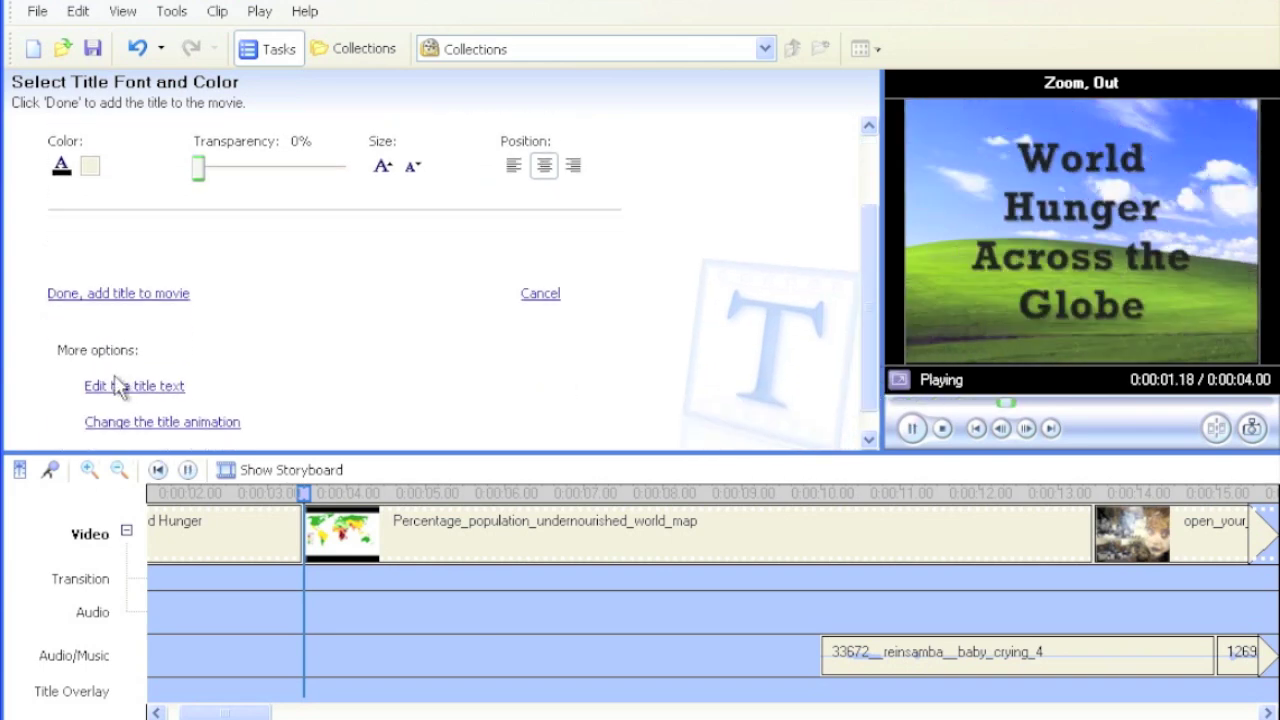
Add the finished title to the movie and nudge its overlay clip slightly later.
left_click(68, 298)
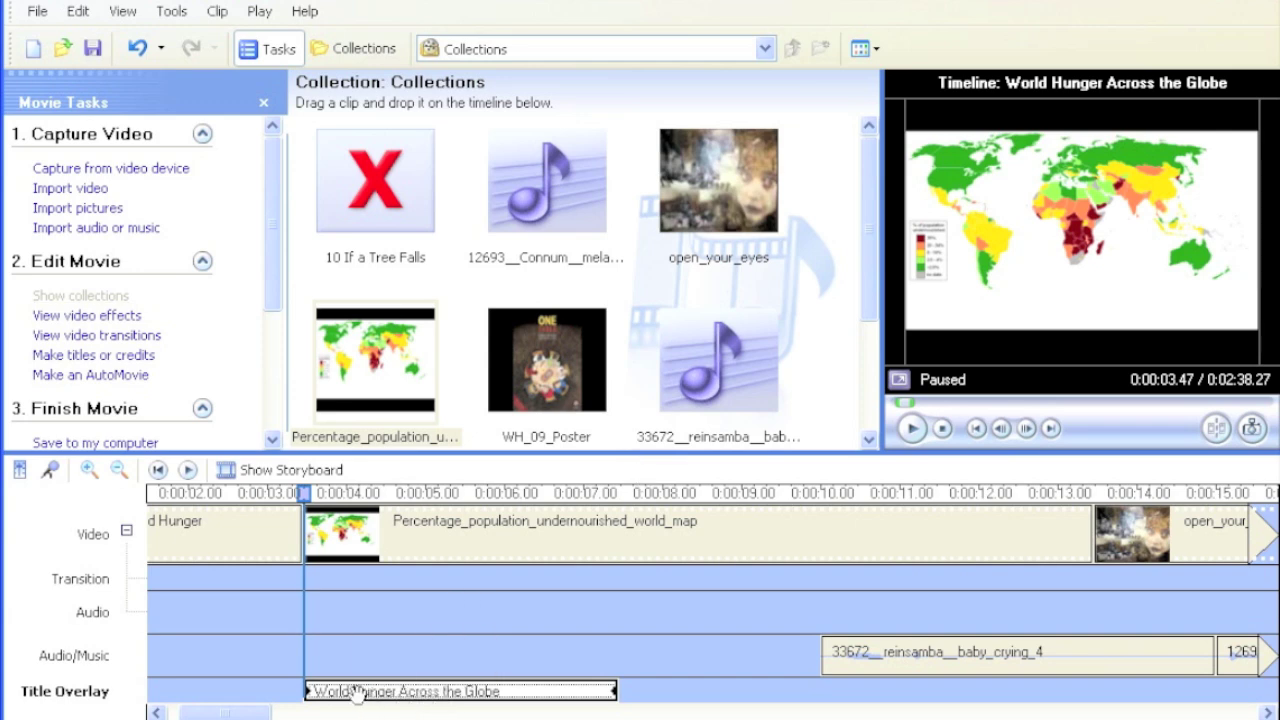
left_click_drag(362, 694, 366, 675)
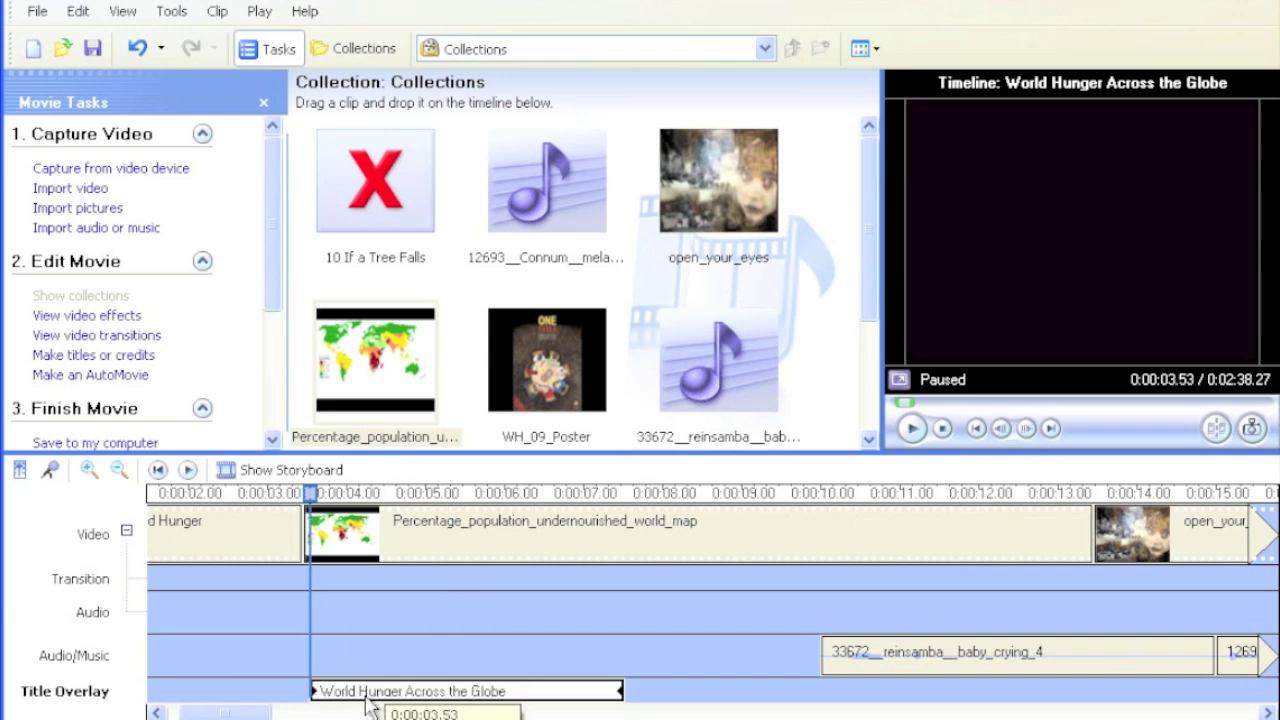
left_click(366, 694)
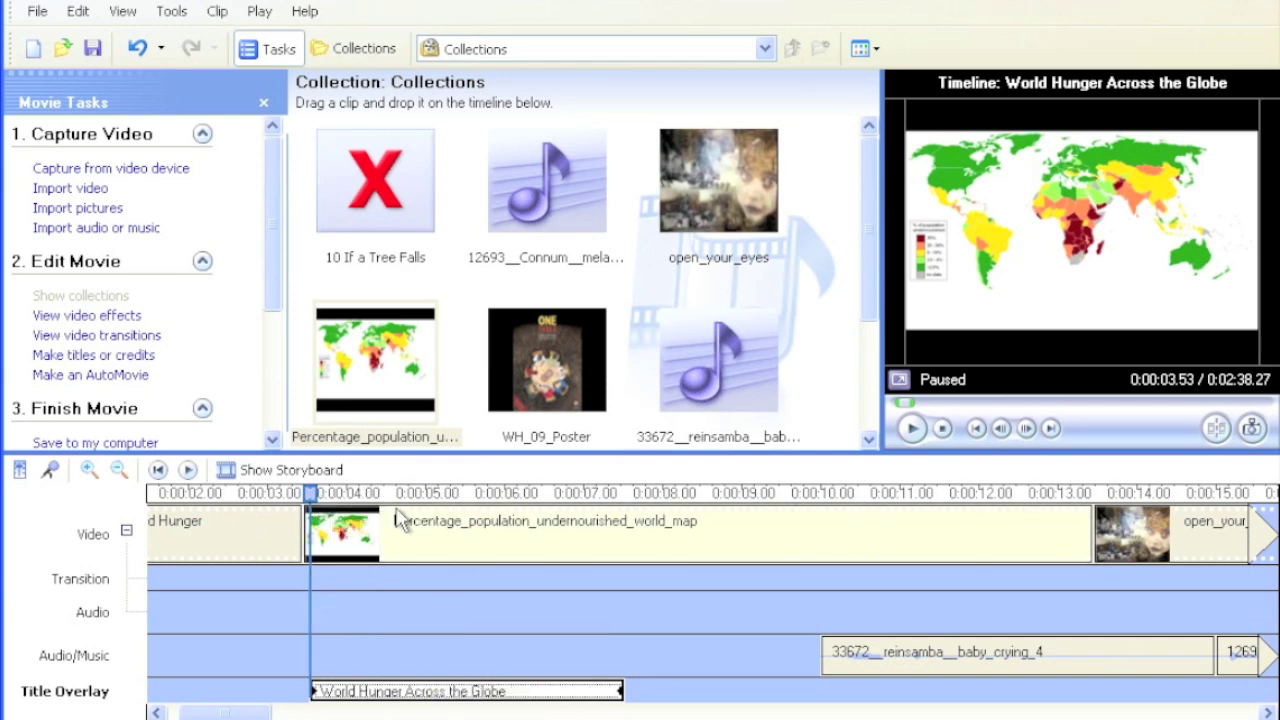
Play the movie from just before the map clip to check the title.
left_click(288, 505)
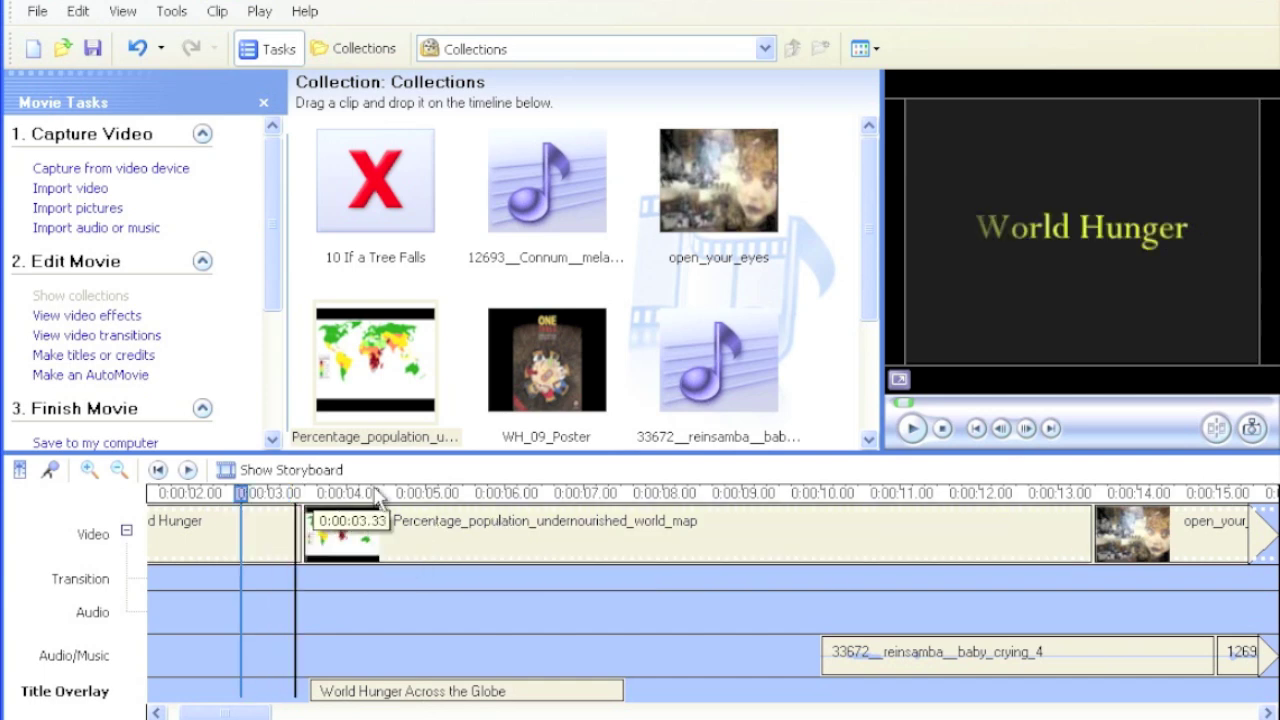
left_click(913, 428)
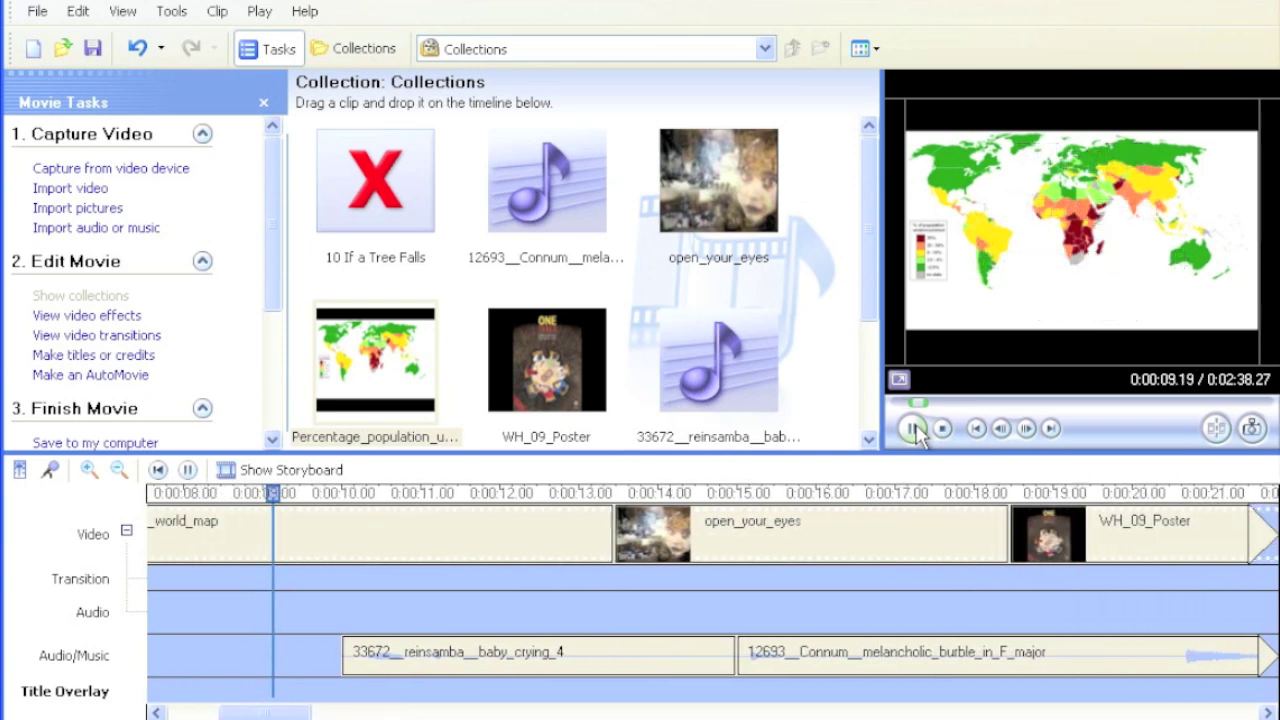
left_click(912, 428)
Move the title overlay clip so it starts at 0:00:04.07.
left_click_drag(266, 712, 213, 716)
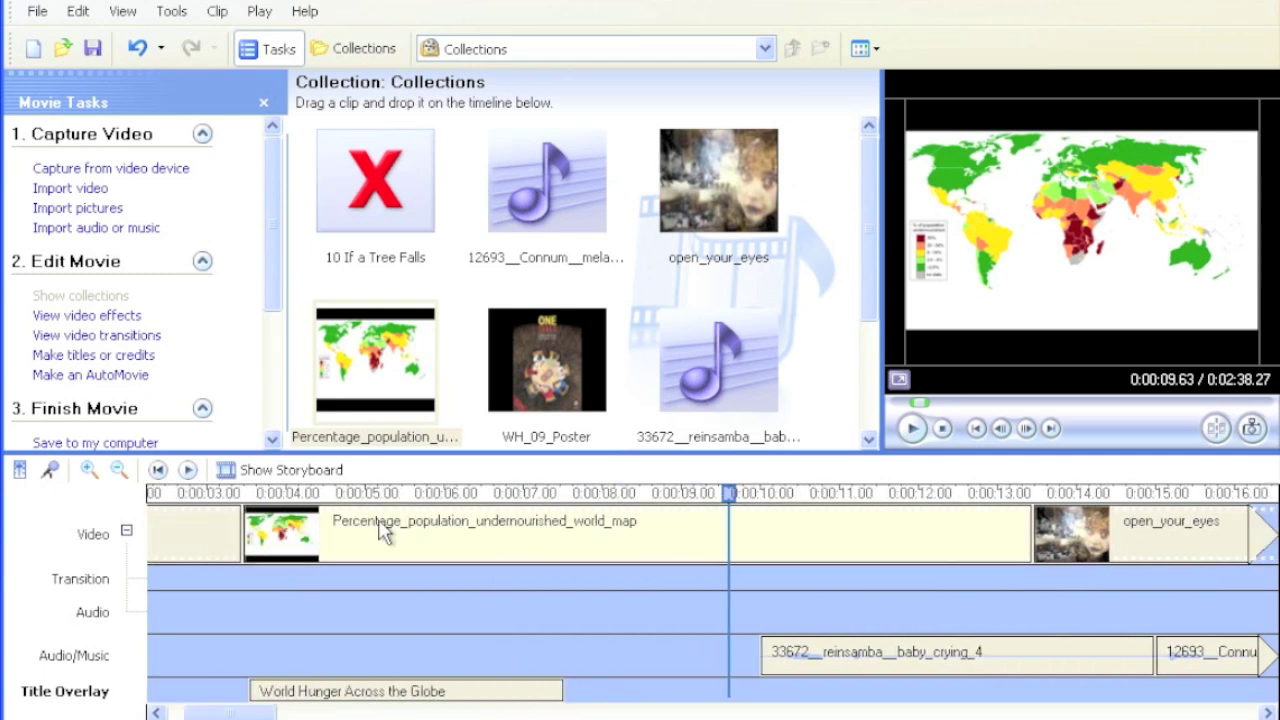
left_click(340, 691)
left_click_drag(332, 691, 378, 689)
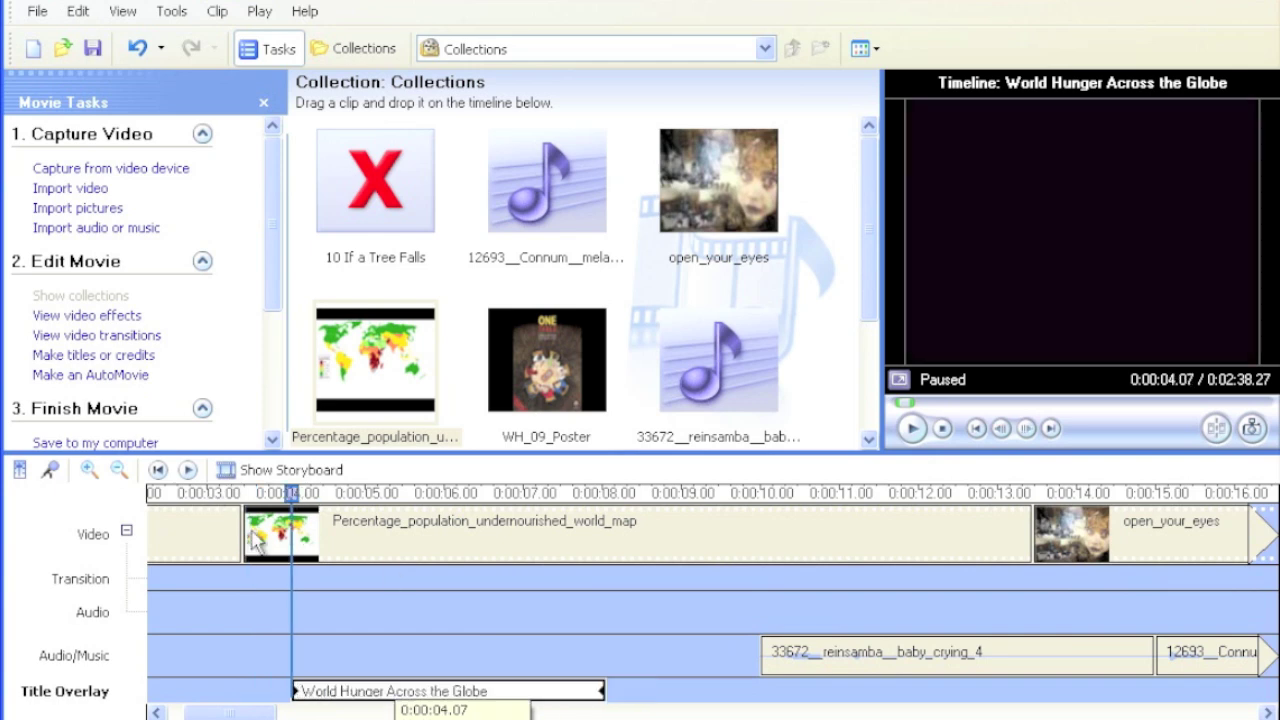
Preview playback from around 0:00:03 to watch the title over the map.
mouse_move(244, 510)
left_mouse_down()
mouse_move(289, 508)
mouse_move(247, 510)
left_mouse_up()
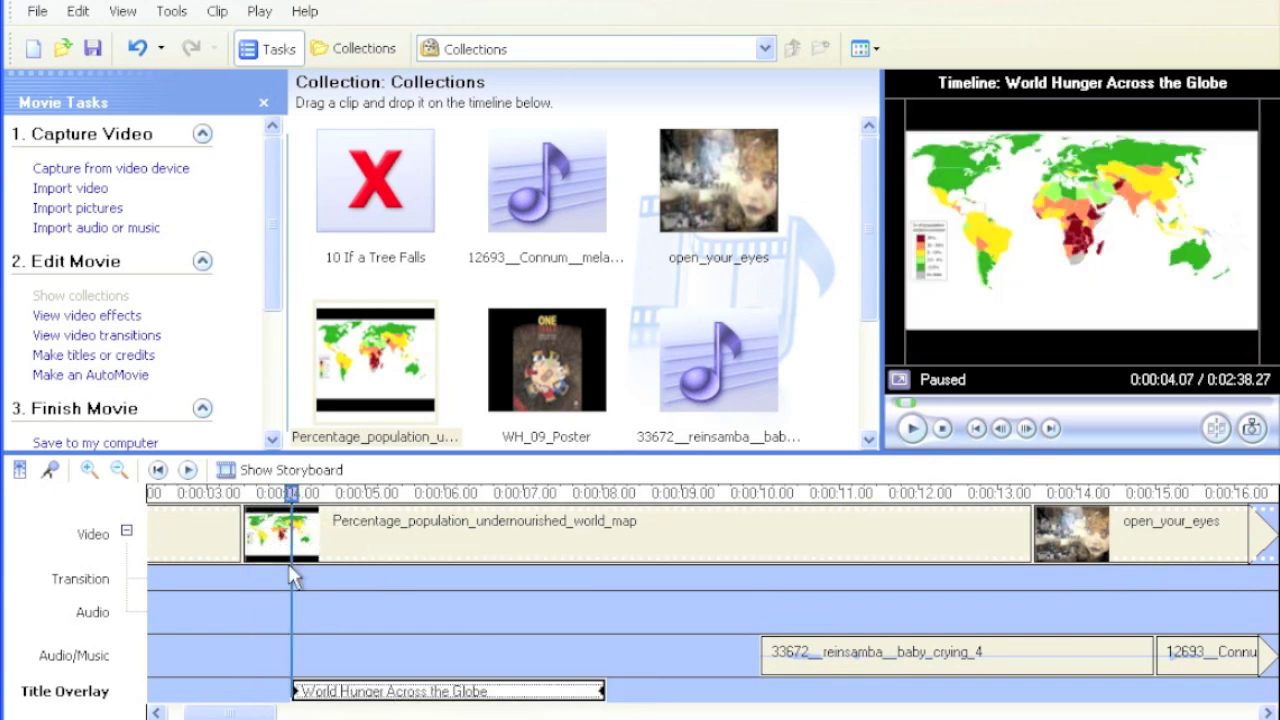
left_click(208, 522)
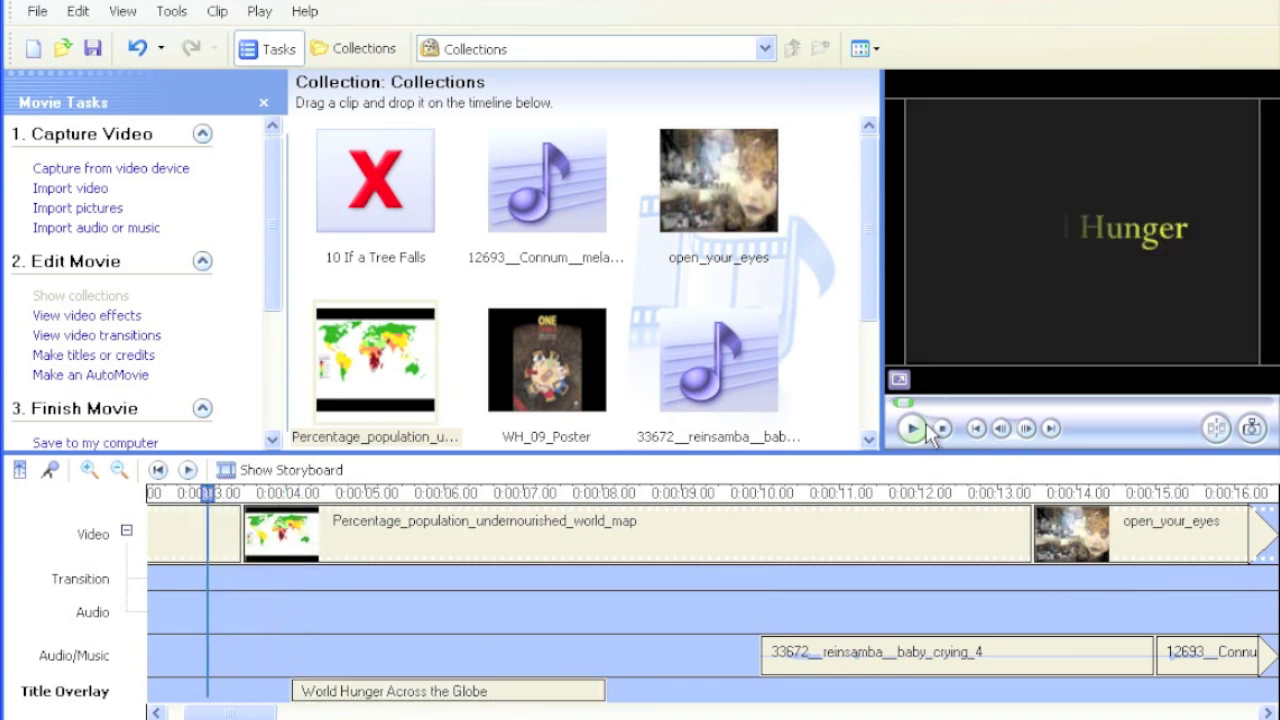
left_click(912, 428)
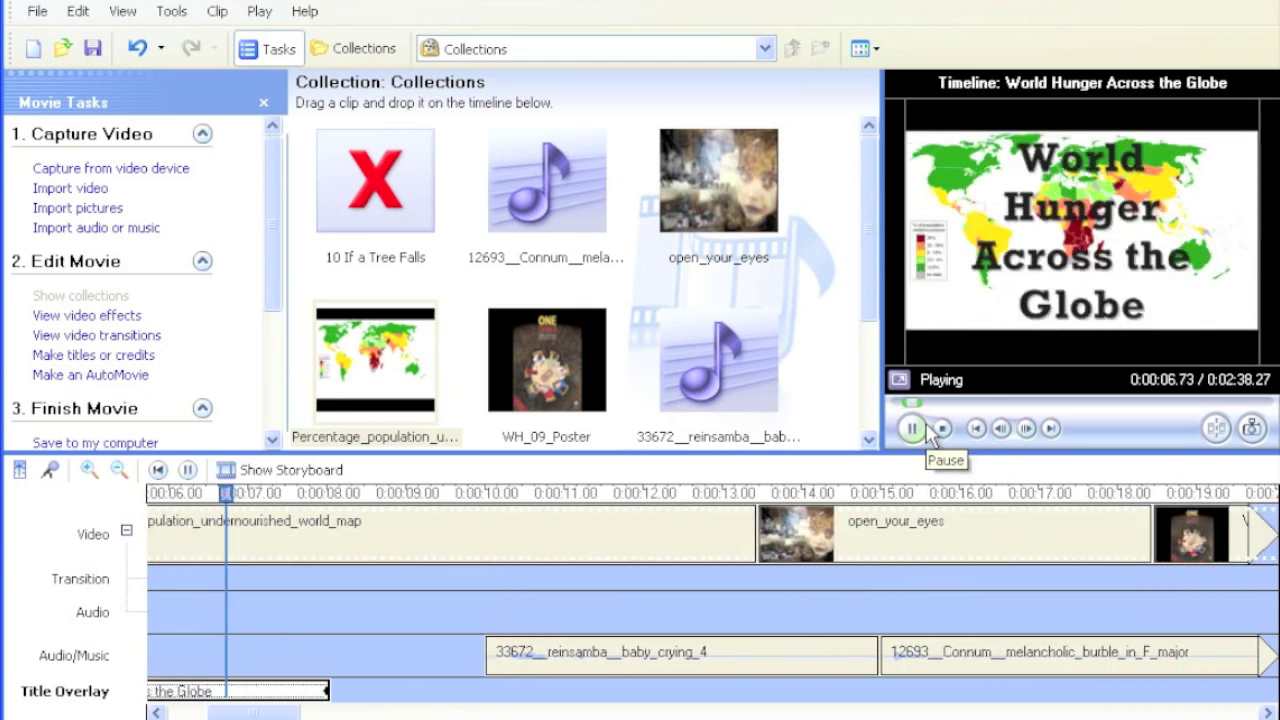
left_click(911, 430)
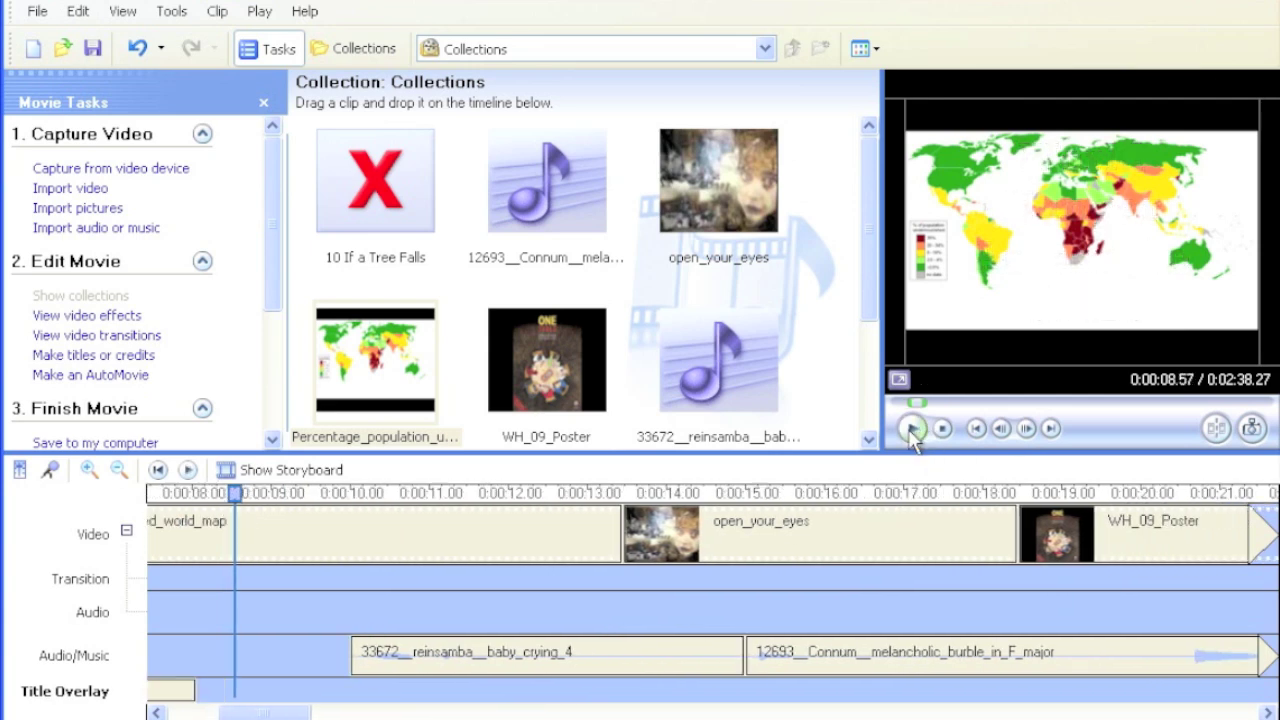
left_click_drag(281, 712, 243, 712)
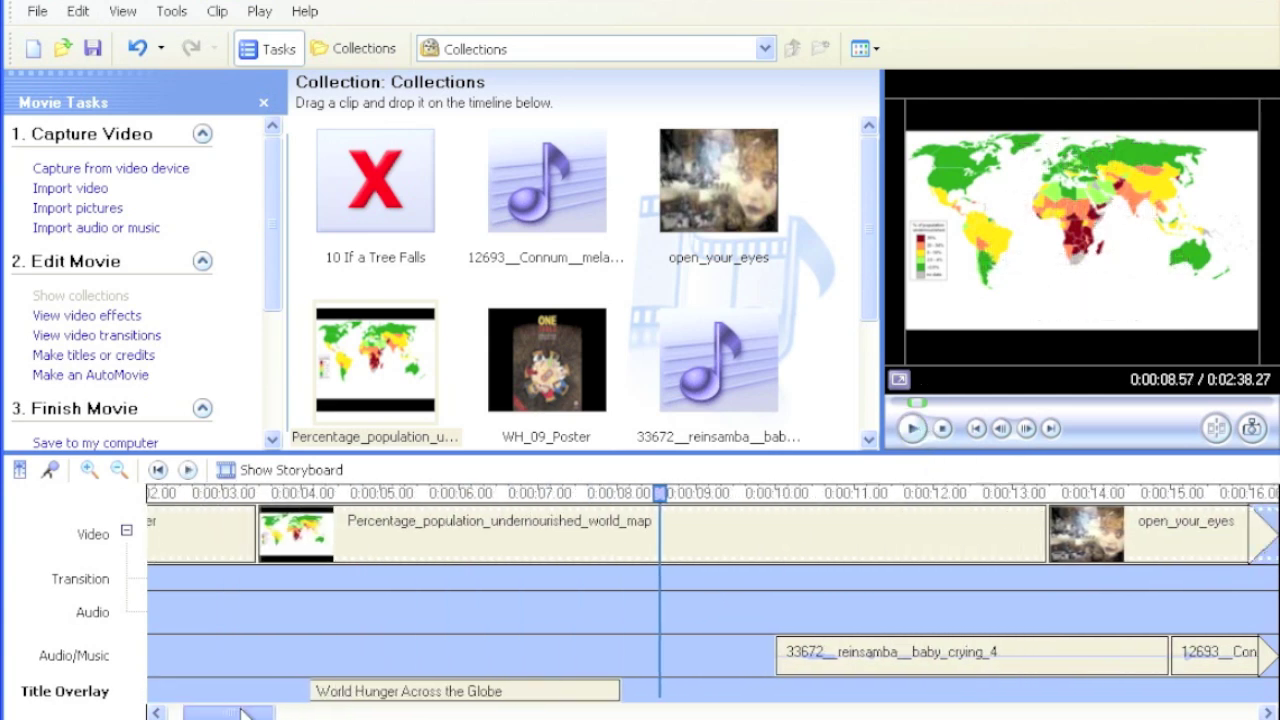
Extend the title overlay, start it at 0:00:05.00, and replay it over the map.
left_click(380, 692)
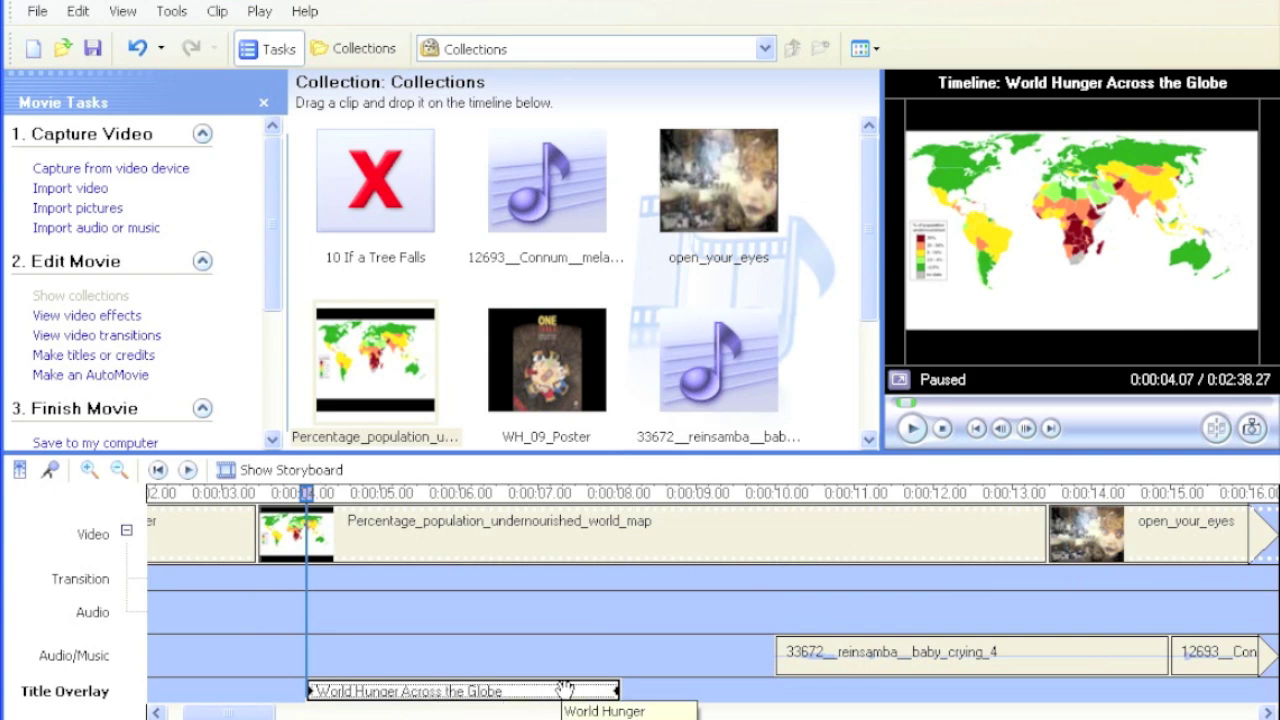
left_click_drag(608, 684, 772, 683)
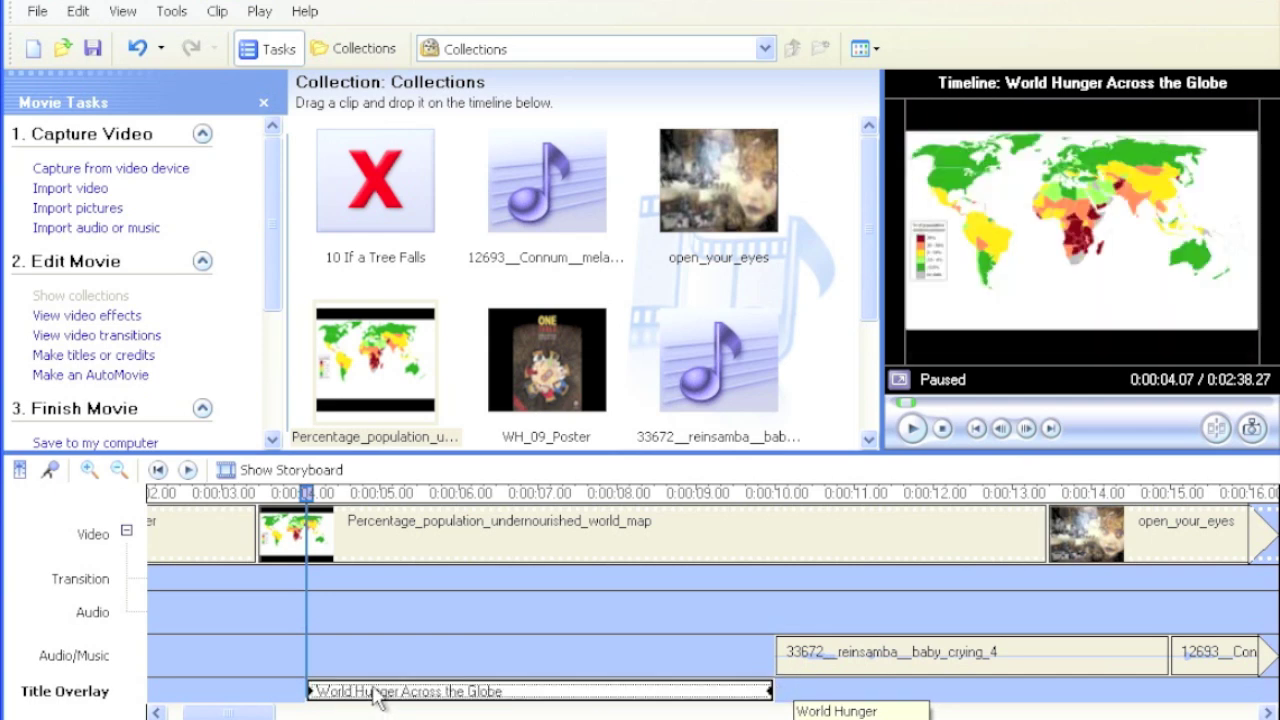
left_click_drag(378, 697, 433, 703)
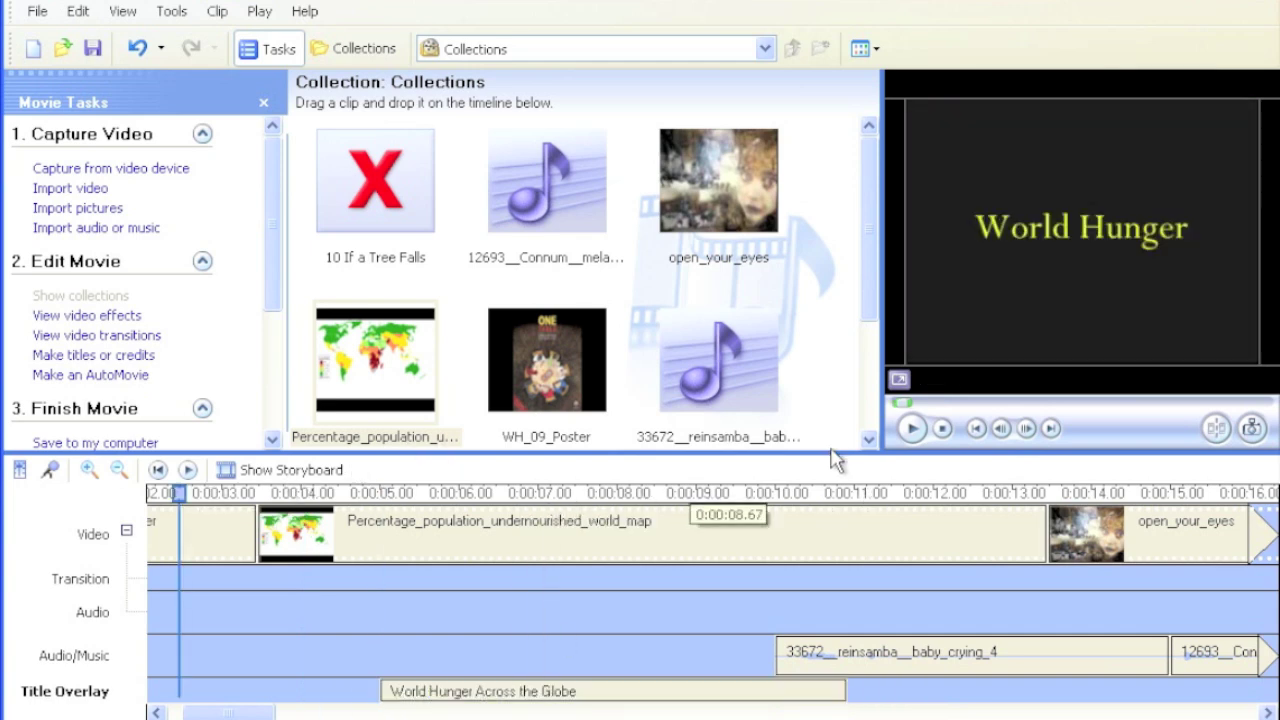
left_click(911, 428)
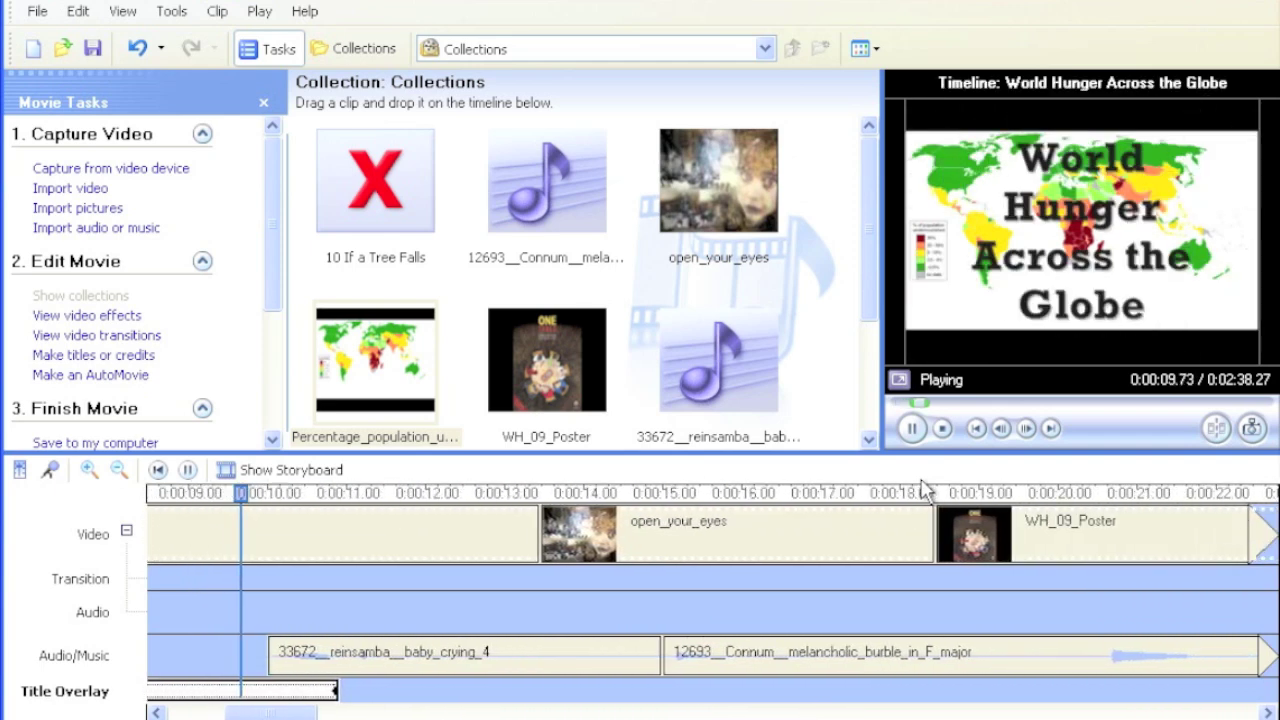
left_click(912, 428)
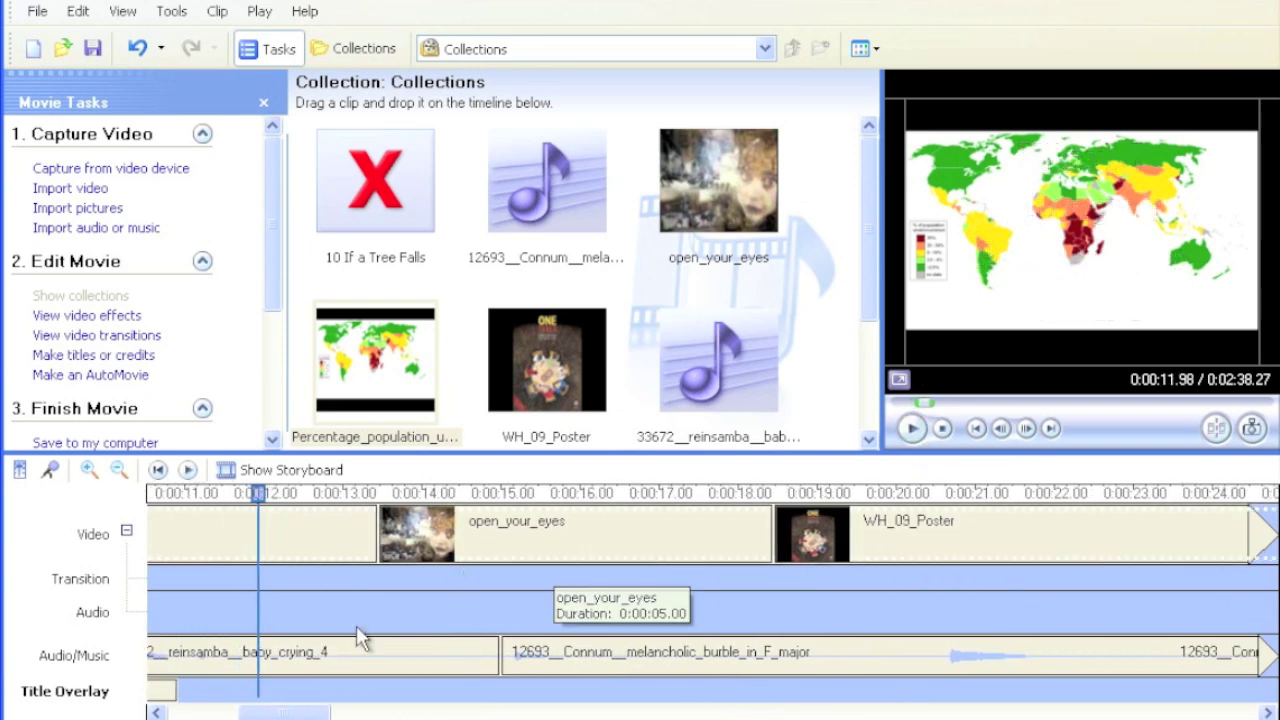
Drag the 33672__reinsamba__baby_crying_4 audio clip to start at 0:00:12.20.
left_click_drag(277, 711, 263, 711)
left_click_drag(330, 658, 364, 665)
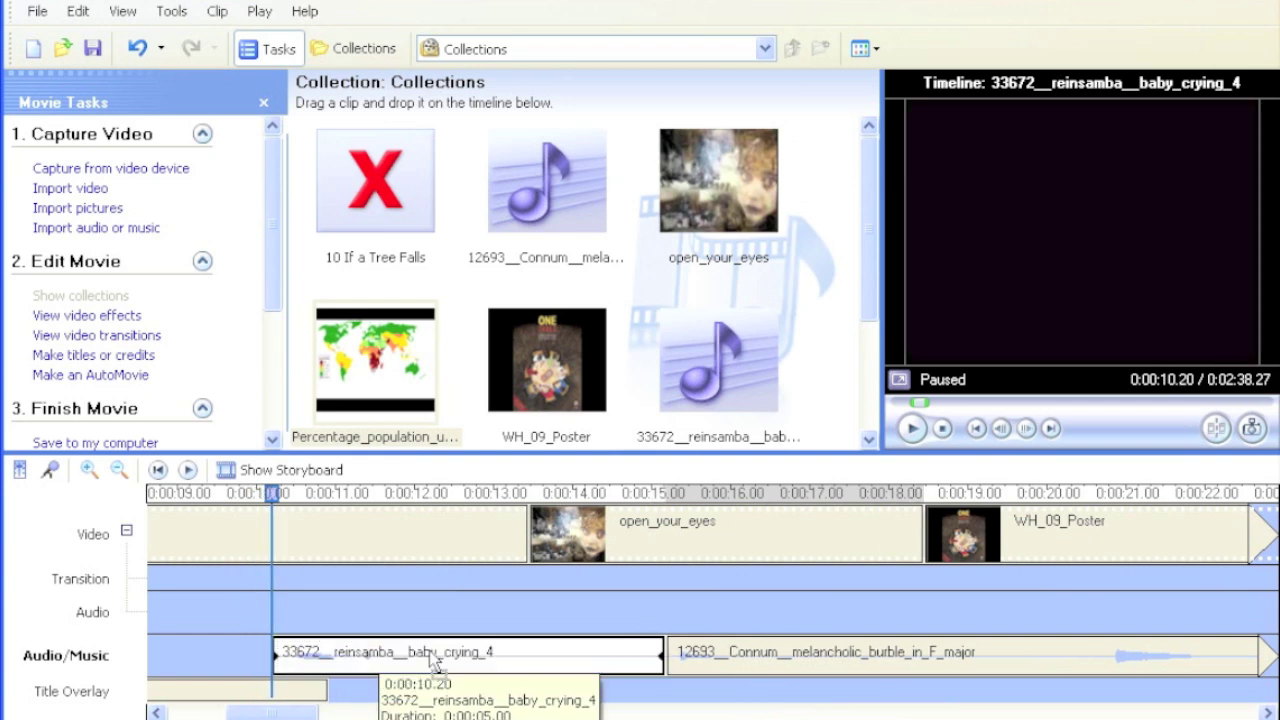
left_click_drag(455, 660, 487, 655)
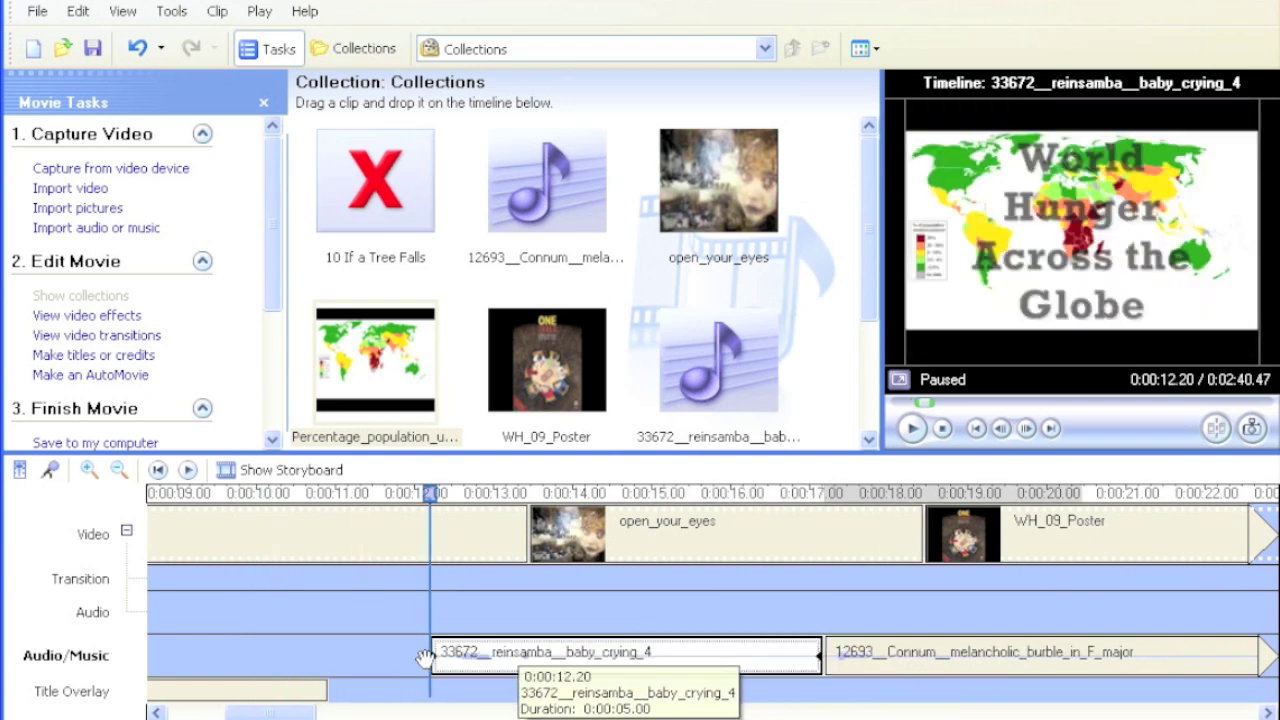